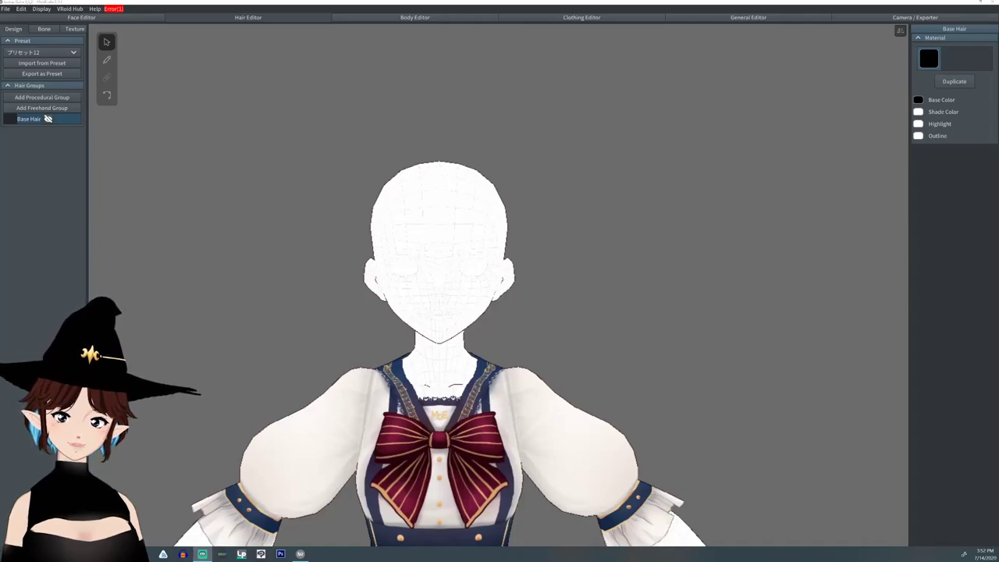
- Add a new procedural hair group to the bald head
{"action": "middle_click_drag", "start_coordinate": [468, 258], "coordinate": [473, 294]}
{"action": "scroll", "coordinate": [473, 294], "scroll_direction": "up", "scroll_amount": 2}
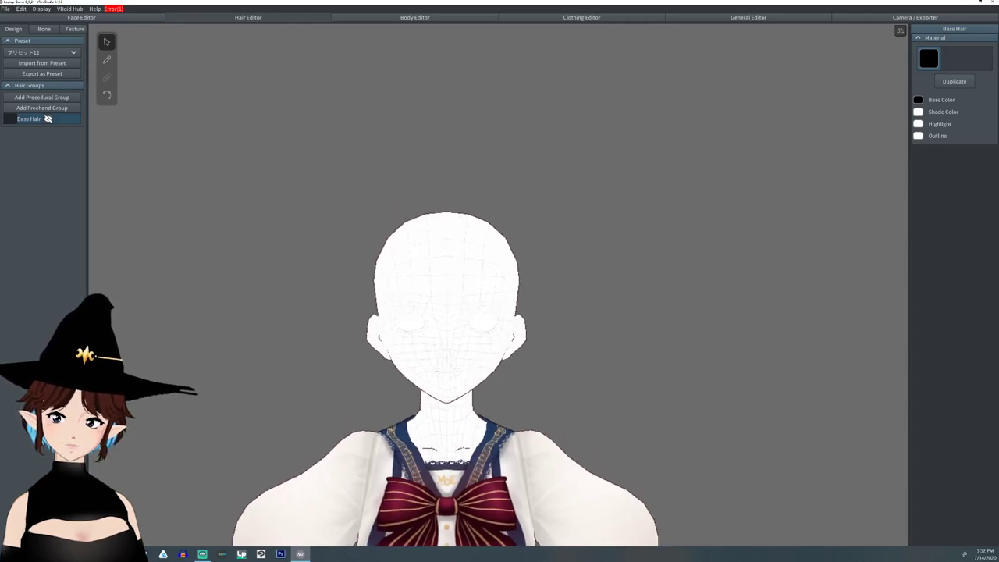
{"action": "mouse_move", "coordinate": [473, 294]}
{"action": "right_mouse_down"}
{"action": "mouse_move", "coordinate": [304, 294]}
{"action": "mouse_move", "coordinate": [468, 299]}
{"action": "right_mouse_up"}
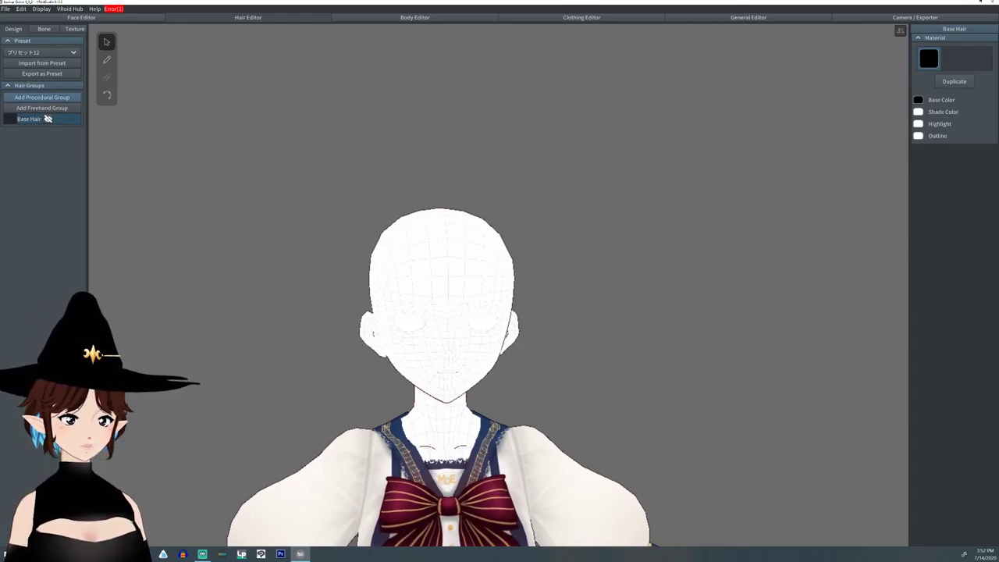
{"action": "left_click", "coordinate": [42, 97]}
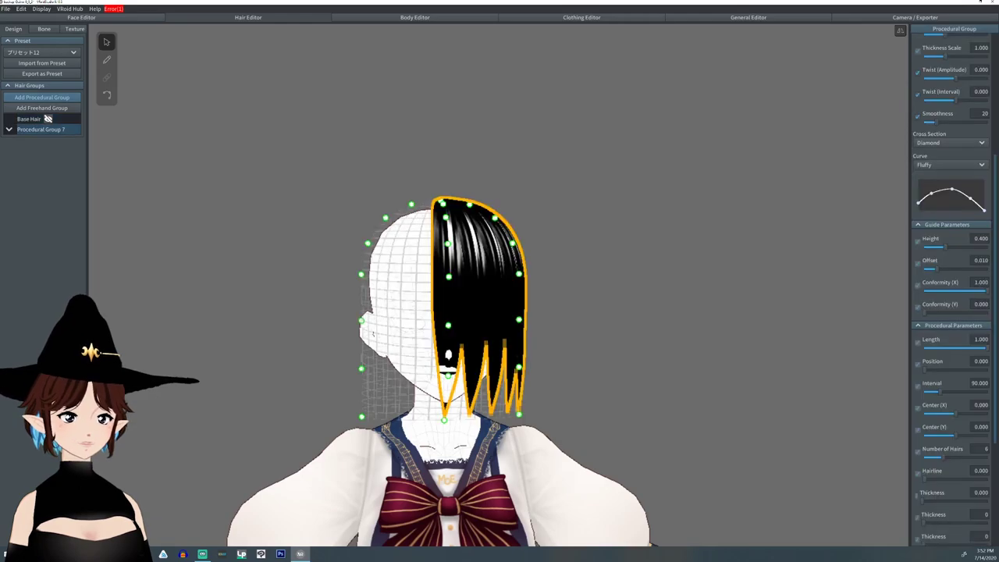
- Set the hair material's highlight colour to black
{"action": "scroll", "coordinate": [951, 288], "scroll_direction": "up", "scroll_amount": 5}
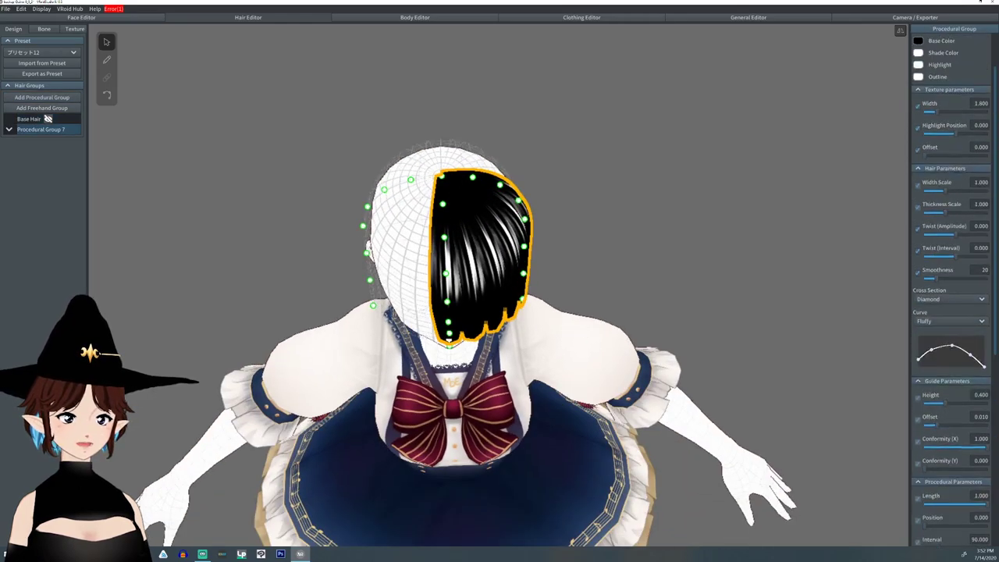
{"action": "left_click", "coordinate": [919, 124]}
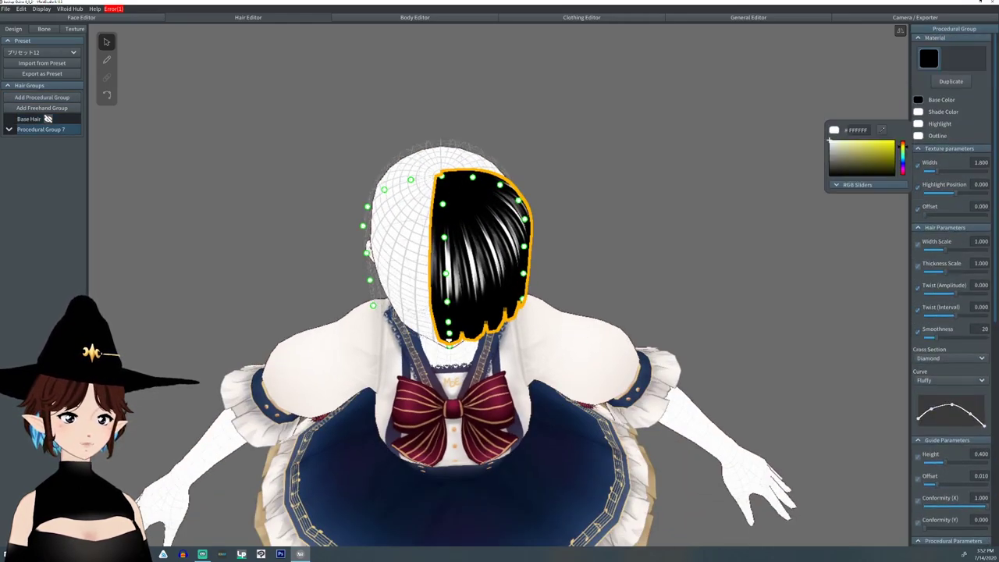
{"action": "left_click_drag", "start_coordinate": [830, 142], "coordinate": [830, 176]}
{"action": "left_click", "coordinate": [765, 204]}
{"action": "scroll", "coordinate": [499, 285], "scroll_direction": "up", "scroll_amount": 1}
{"action": "scroll", "coordinate": [499, 285], "scroll_direction": "down", "scroll_amount": 1}
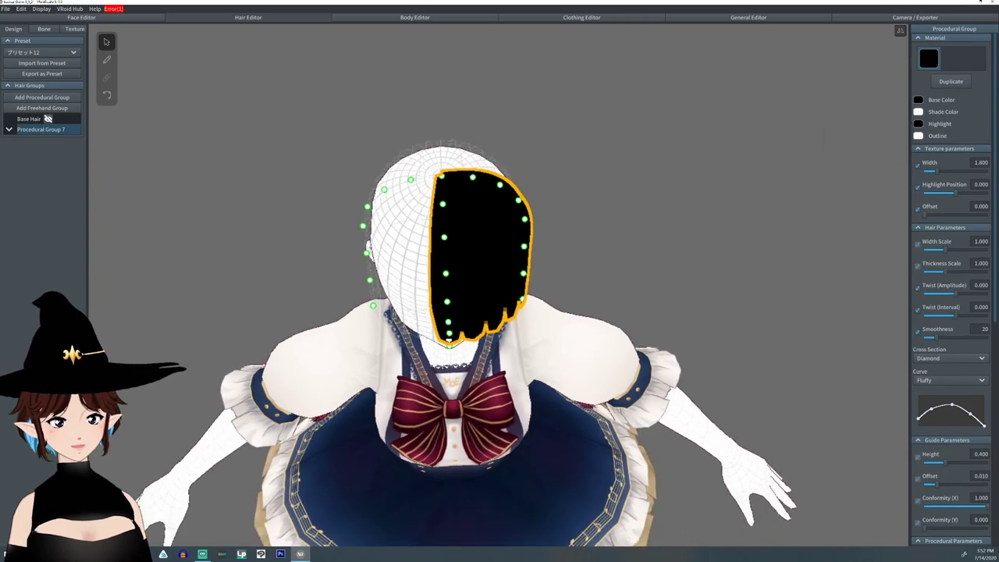
- Set the hair material's base colour to white (#FFFFFF)
{"action": "left_click", "coordinate": [918, 100]}
{"action": "left_click_drag", "start_coordinate": [844, 147], "coordinate": [829, 116]}
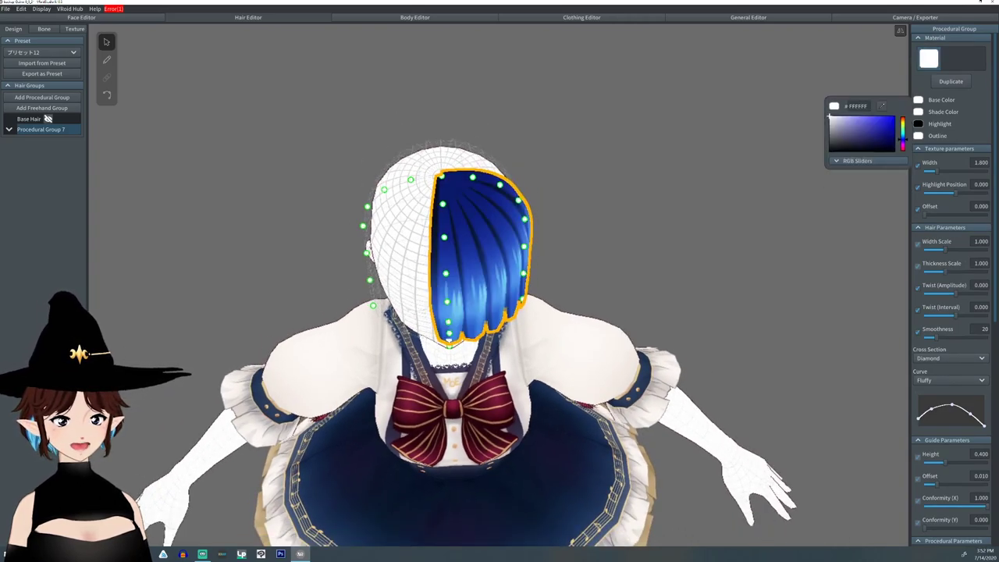
{"action": "left_click", "coordinate": [769, 168]}
{"action": "right_click_drag", "start_coordinate": [500, 285], "coordinate": [496, 204]}
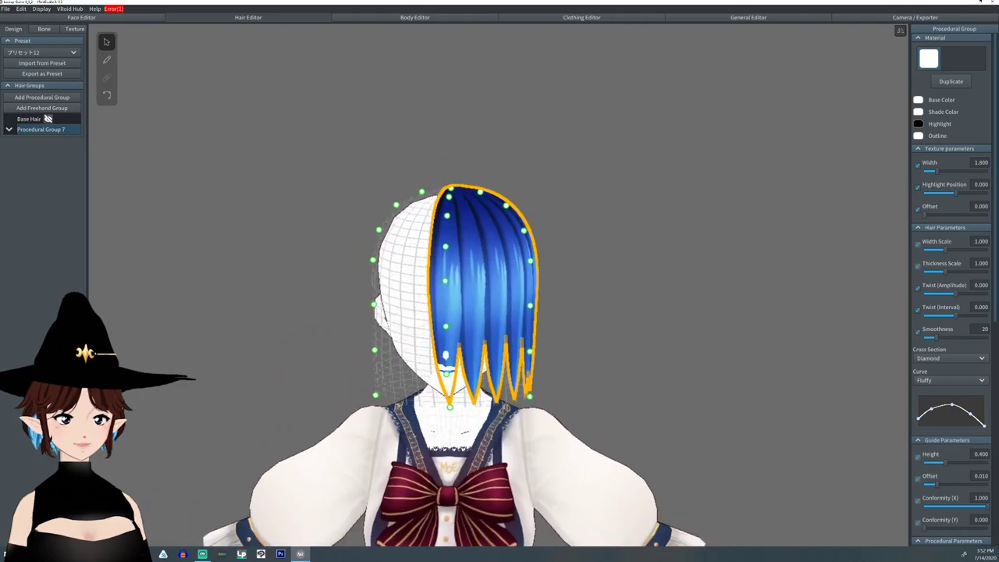
- Set the guide height to 0.100 and pull the guide's lowest control points far outward from the head to start a hat brim
{"action": "scroll", "coordinate": [952, 289], "scroll_direction": "down", "scroll_amount": 3}
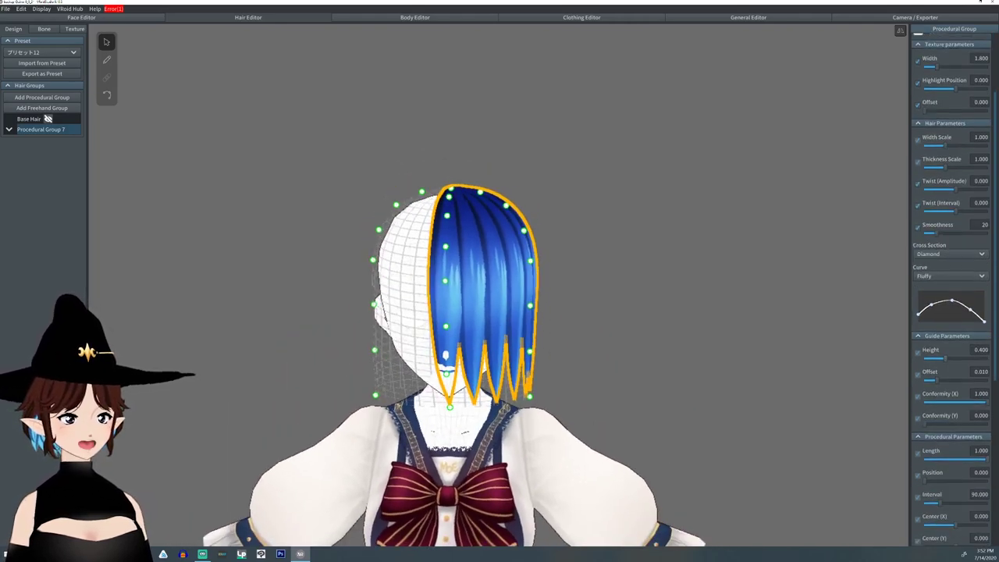
{"action": "left_click_drag", "start_coordinate": [946, 358], "coordinate": [924, 359]}
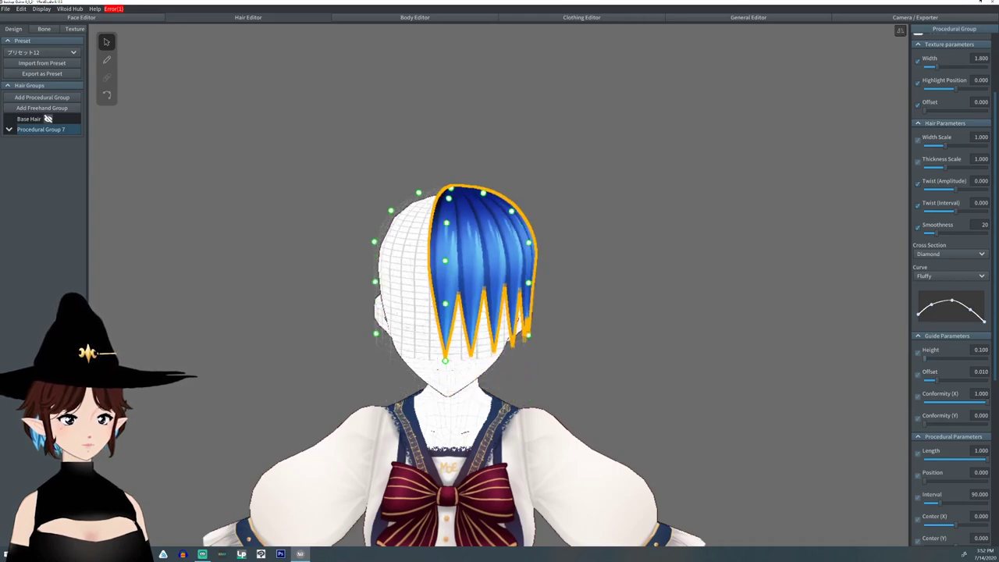
{"action": "right_click_drag", "start_coordinate": [499, 285], "coordinate": [476, 277]}
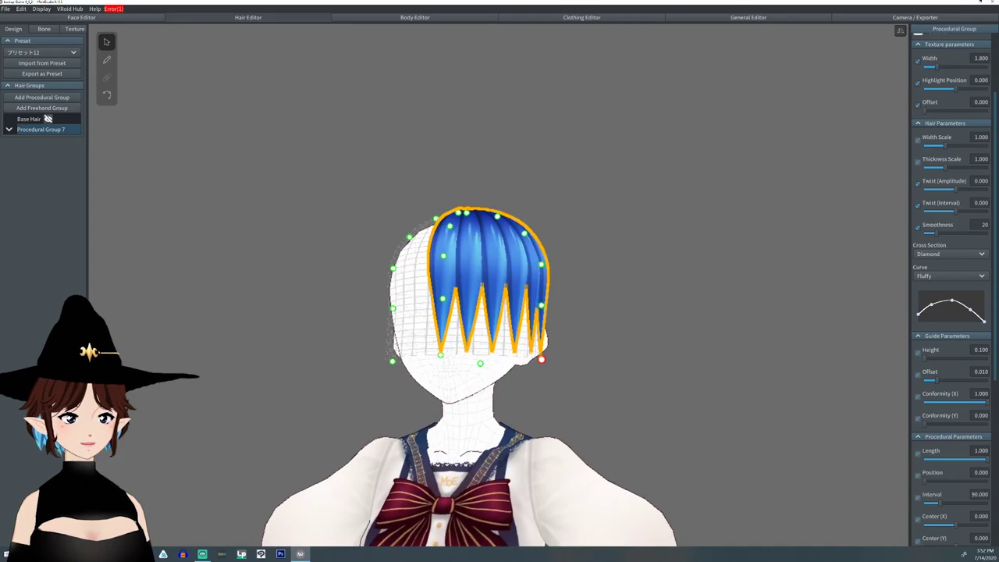
{"action": "left_click_drag", "start_coordinate": [541, 360], "coordinate": [633, 368]}
{"action": "right_click_drag", "start_coordinate": [632, 369], "coordinate": [538, 369]}
{"action": "left_click_drag", "start_coordinate": [630, 367], "coordinate": [762, 310]}
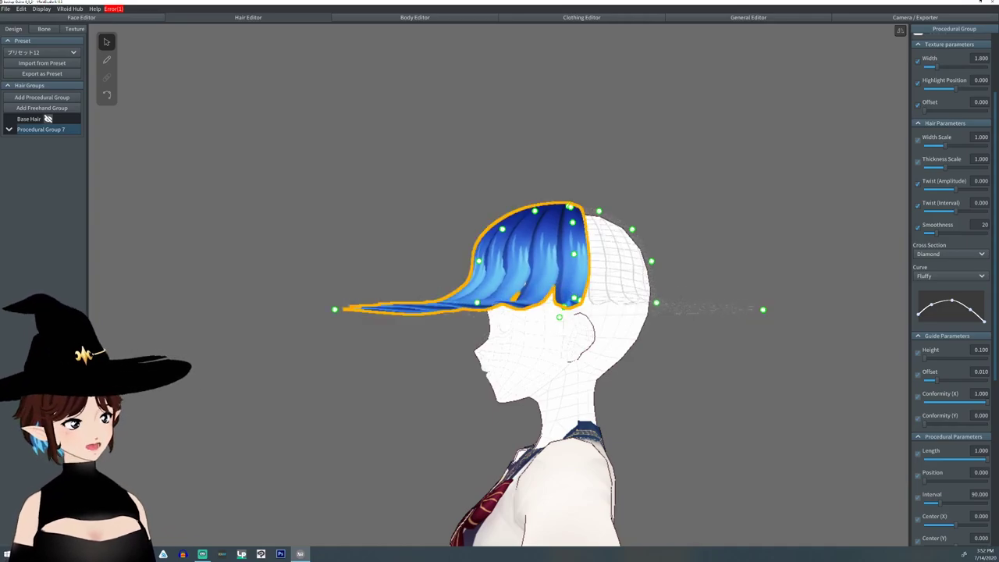
- Move the guide's upper control points outward and down to the level of the brim, flattening the guide on the front and sides
{"action": "left_click_drag", "start_coordinate": [657, 303], "coordinate": [686, 287]}
{"action": "right_click_drag", "start_coordinate": [690, 292], "coordinate": [880, 372]}
{"action": "left_click_drag", "start_coordinate": [655, 370], "coordinate": [548, 341]}
{"action": "right_click_drag", "start_coordinate": [548, 341], "coordinate": [418, 324]}
{"action": "left_click_drag", "start_coordinate": [450, 282], "coordinate": [449, 250]}
{"action": "mouse_move", "coordinate": [450, 257]}
{"action": "right_mouse_down"}
{"action": "mouse_move", "coordinate": [447, 378]}
{"action": "mouse_move", "coordinate": [446, 261]}
{"action": "right_mouse_up"}
{"action": "left_click_drag", "start_coordinate": [527, 282], "coordinate": [584, 255]}
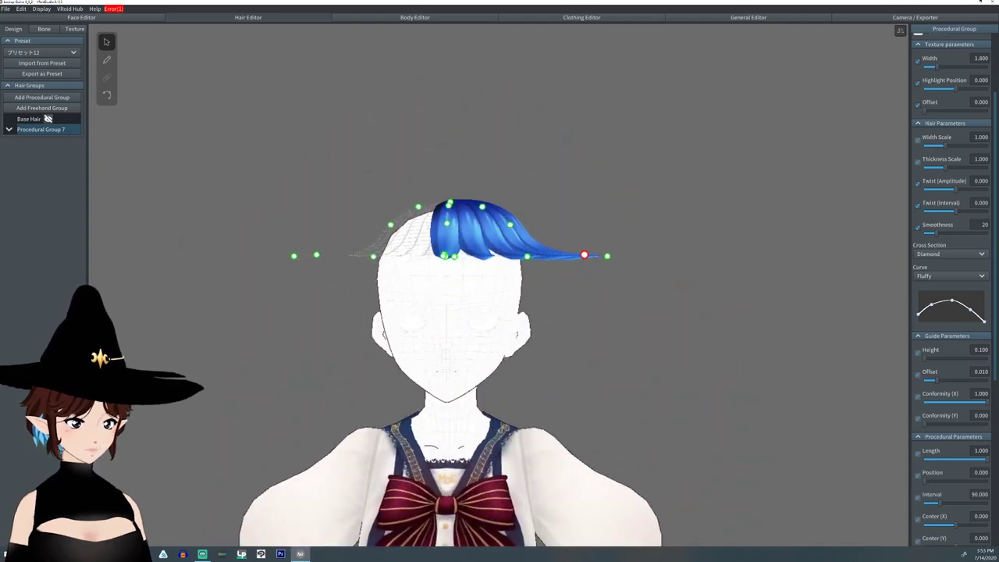
{"action": "left_click_drag", "start_coordinate": [510, 225], "coordinate": [547, 257]}
{"action": "left_click_drag", "start_coordinate": [482, 207], "coordinate": [519, 254]}
- Fine-tune the remaining guide points from several angles so the brim lies flat and extends evenly around the head
{"action": "right_click_drag", "start_coordinate": [519, 254], "coordinate": [275, 350]}
{"action": "left_click_drag", "start_coordinate": [618, 373], "coordinate": [575, 366]}
{"action": "right_click_drag", "start_coordinate": [576, 365], "coordinate": [625, 378]}
{"action": "mouse_move", "coordinate": [648, 319]}
{"action": "left_mouse_down"}
{"action": "mouse_move", "coordinate": [626, 326]}
{"action": "mouse_move", "coordinate": [648, 320]}
{"action": "left_mouse_up"}
{"action": "mouse_move", "coordinate": [707, 303]}
{"action": "left_mouse_down"}
{"action": "mouse_move", "coordinate": [665, 314]}
{"action": "mouse_move", "coordinate": [694, 307]}
{"action": "left_mouse_up"}
{"action": "right_click_drag", "start_coordinate": [694, 308], "coordinate": [812, 207]}
{"action": "left_click_drag", "start_coordinate": [703, 262], "coordinate": [712, 263]}
{"action": "left_click_drag", "start_coordinate": [678, 260], "coordinate": [719, 264]}
{"action": "right_click_drag", "start_coordinate": [719, 264], "coordinate": [714, 375]}
{"action": "mouse_move", "coordinate": [712, 259]}
{"action": "left_mouse_down"}
{"action": "mouse_move", "coordinate": [696, 257]}
{"action": "mouse_move", "coordinate": [711, 259]}
{"action": "left_mouse_up"}
{"action": "right_click_drag", "start_coordinate": [711, 259], "coordinate": [554, 269]}
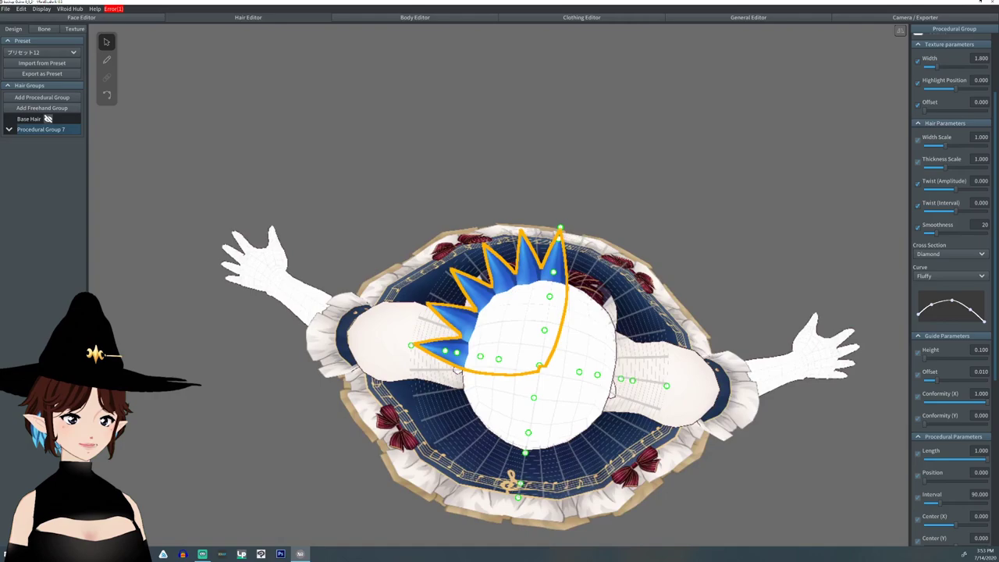
- Set the brim hair's cross section to Flat and its curve to Straight, and raise the curve's start to full width
{"action": "left_click", "coordinate": [981, 253]}
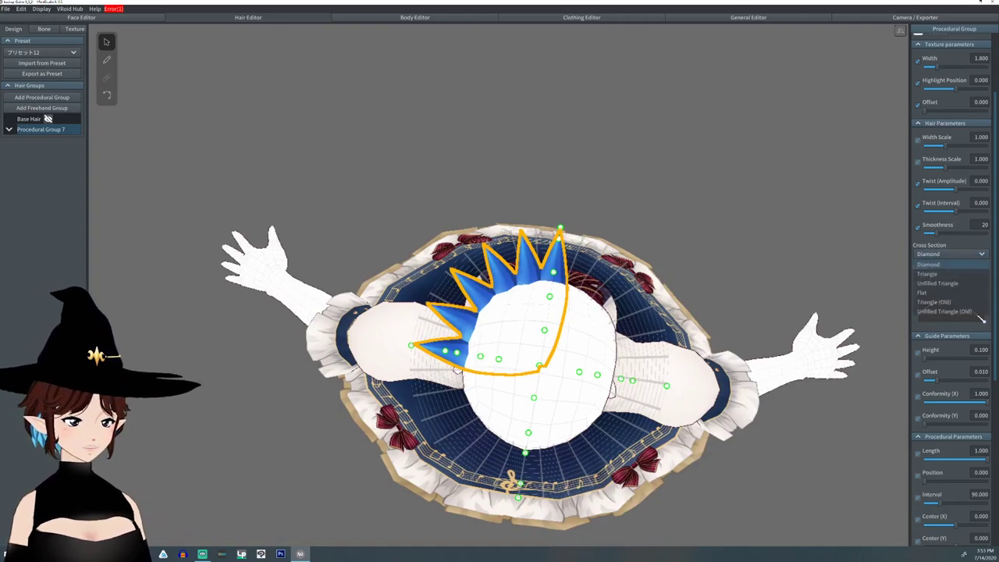
{"action": "left_click", "coordinate": [922, 292]}
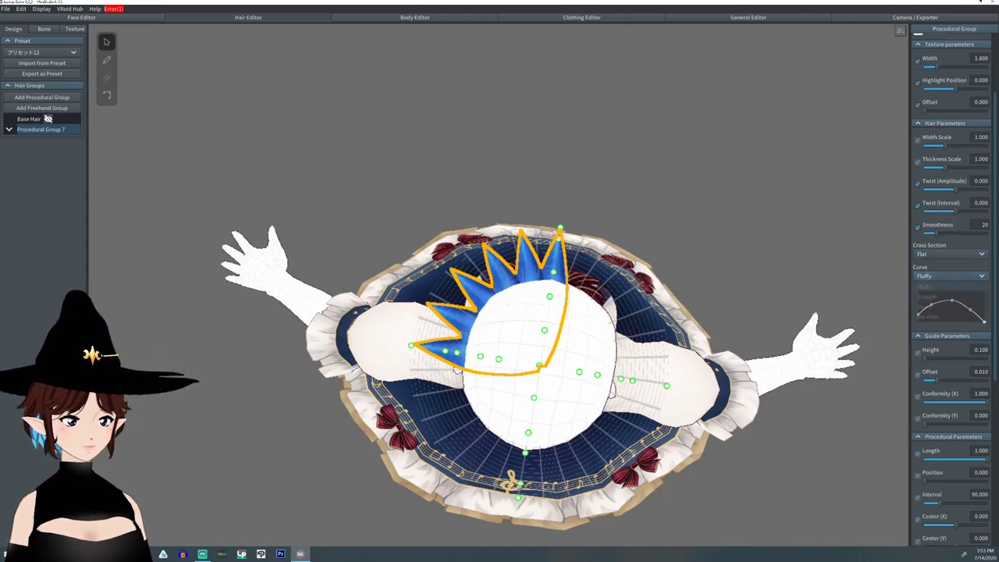
{"action": "left_click", "coordinate": [981, 276]}
{"action": "left_click", "coordinate": [927, 297]}
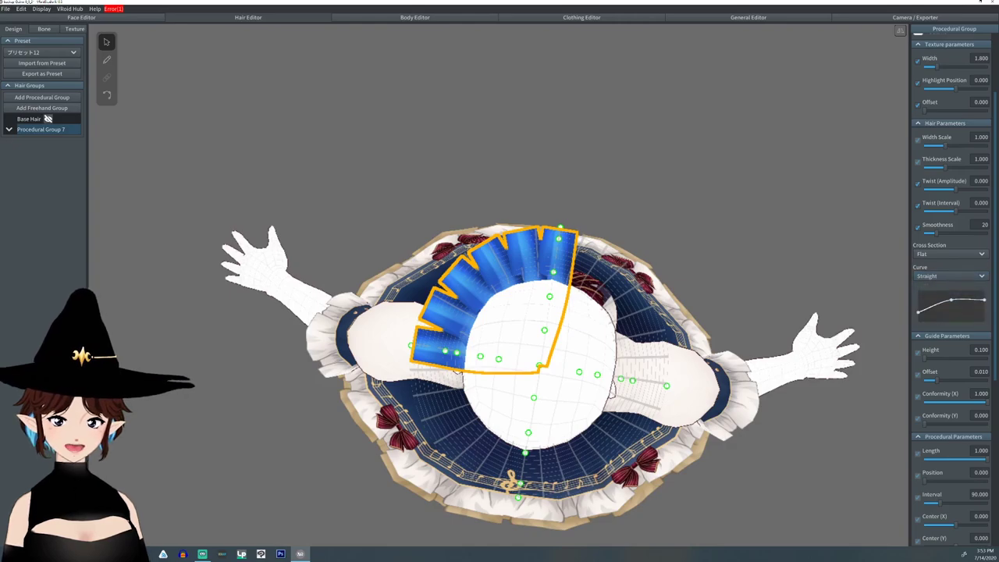
{"action": "left_click_drag", "start_coordinate": [917, 313], "coordinate": [946, 290]}
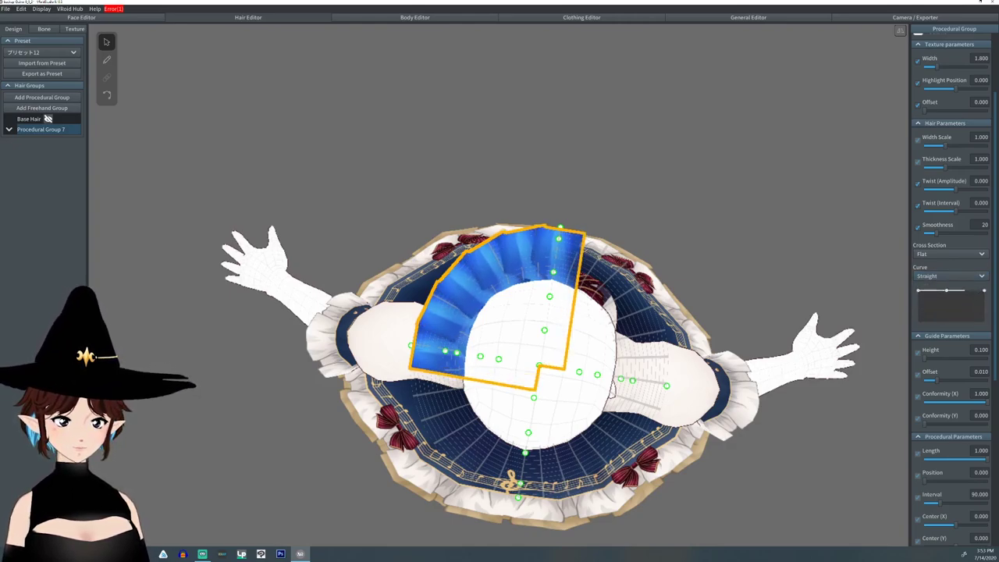
- Set the number of hairs to 20 and raise the interval to its maximum so the strands form a full ring around the head
{"action": "scroll", "coordinate": [952, 288], "scroll_direction": "down", "scroll_amount": 4}
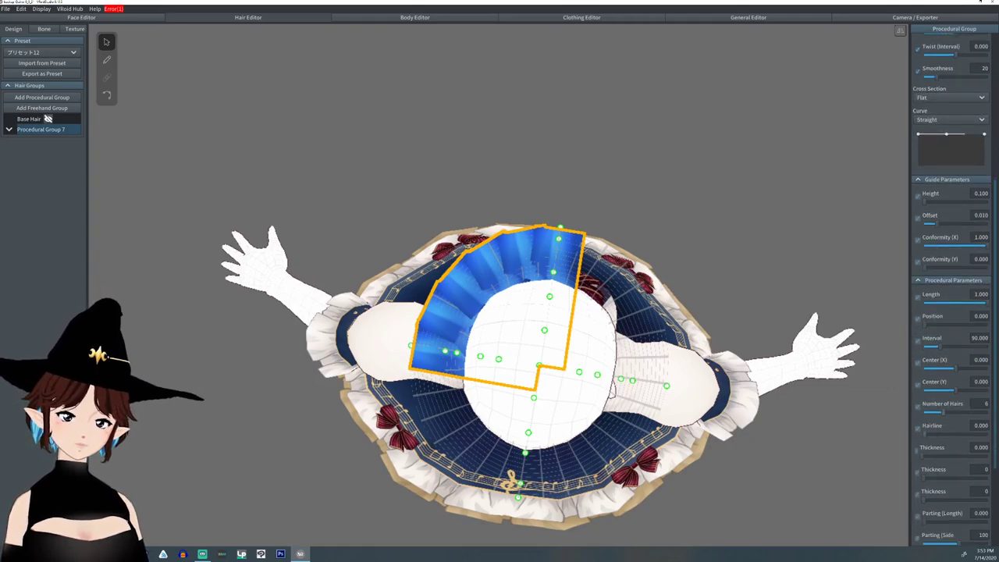
{"action": "left_click_drag", "start_coordinate": [943, 412], "coordinate": [988, 412]}
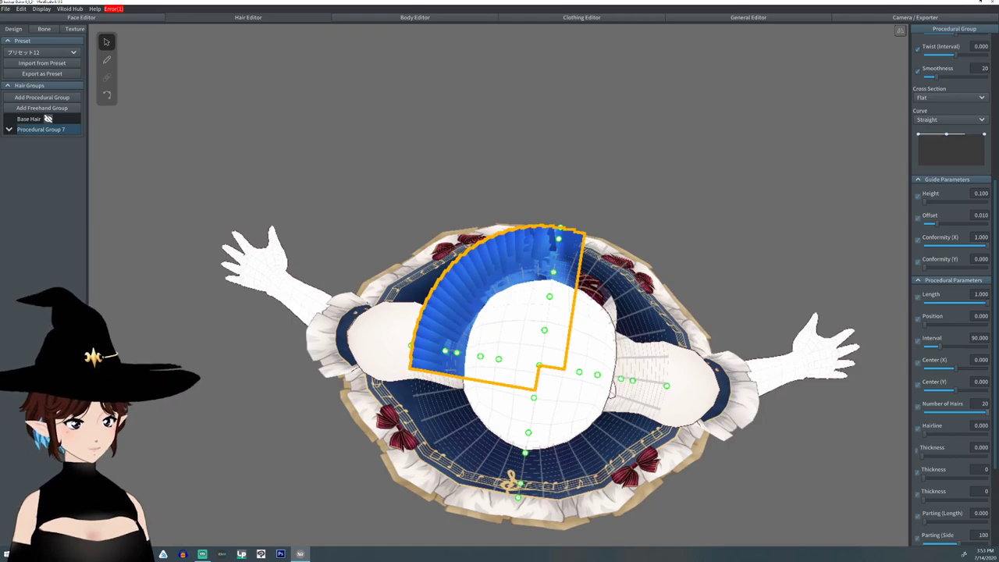
{"action": "left_click_drag", "start_coordinate": [939, 344], "coordinate": [988, 344]}
{"action": "right_click_drag", "start_coordinate": [702, 414], "coordinate": [573, 390]}
{"action": "middle_click_drag", "start_coordinate": [562, 328], "coordinate": [644, 466]}
- Set the hair material's base colour to black (#000000) and check the brim from above and the front
{"action": "scroll", "coordinate": [953, 289], "scroll_direction": "up", "scroll_amount": 5}
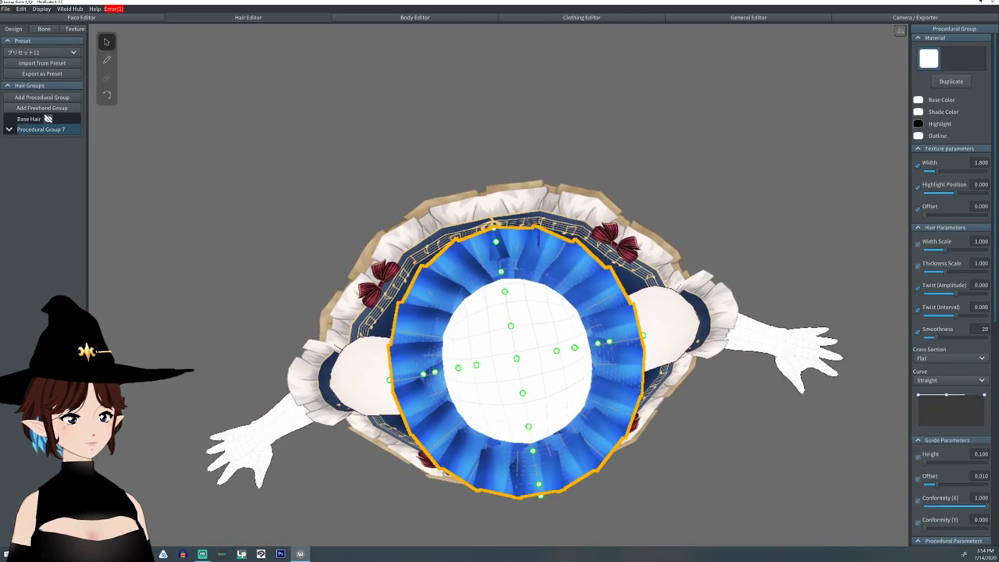
{"action": "left_click", "coordinate": [918, 100]}
{"action": "left_click", "coordinate": [832, 154]}
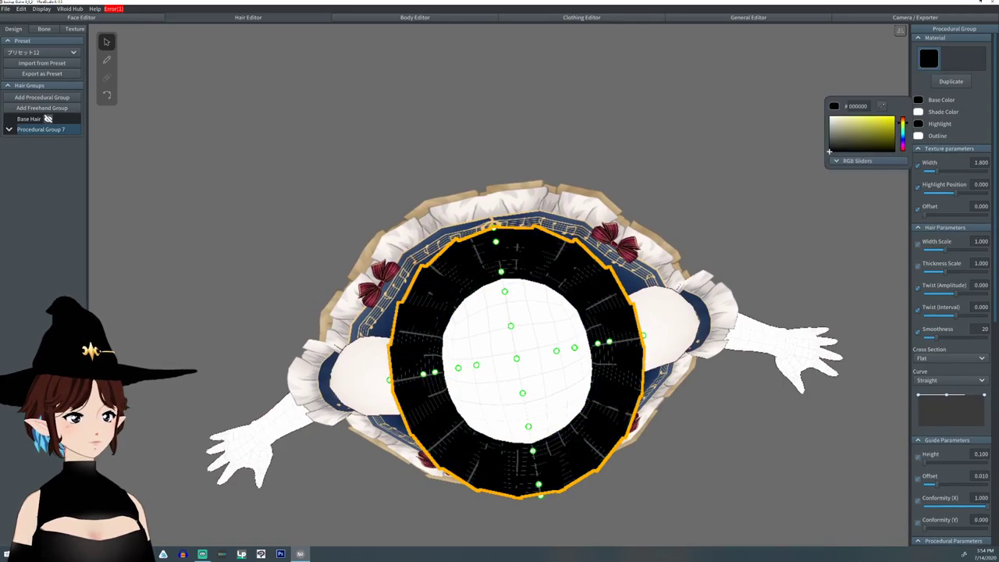
{"action": "left_click", "coordinate": [918, 112]}
{"action": "mouse_move", "coordinate": [562, 405]}
{"action": "right_mouse_down"}
{"action": "mouse_move", "coordinate": [563, 269]}
{"action": "mouse_move", "coordinate": [560, 394]}
{"action": "right_mouse_up"}
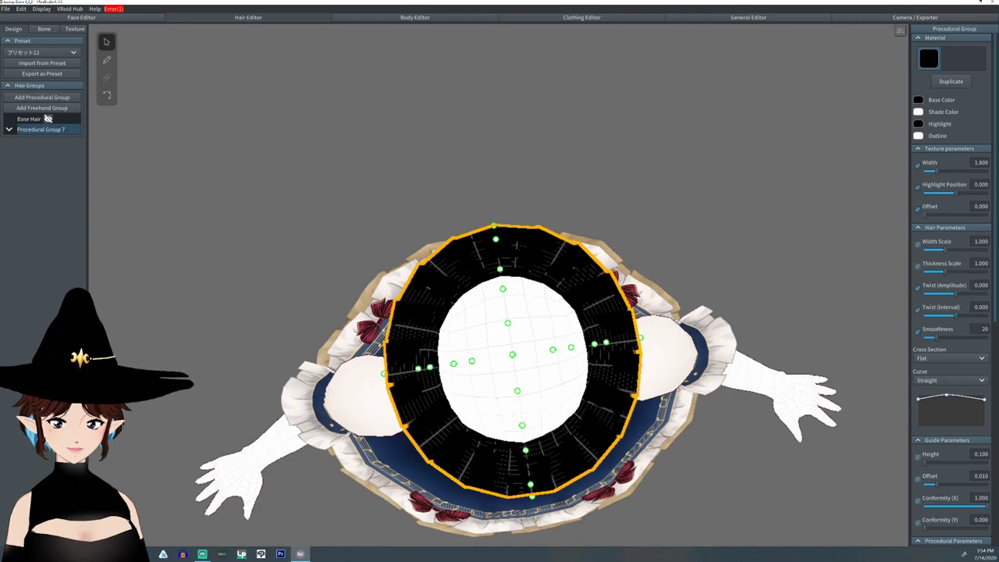
{"action": "right_click_drag", "start_coordinate": [560, 394], "coordinate": [563, 317]}
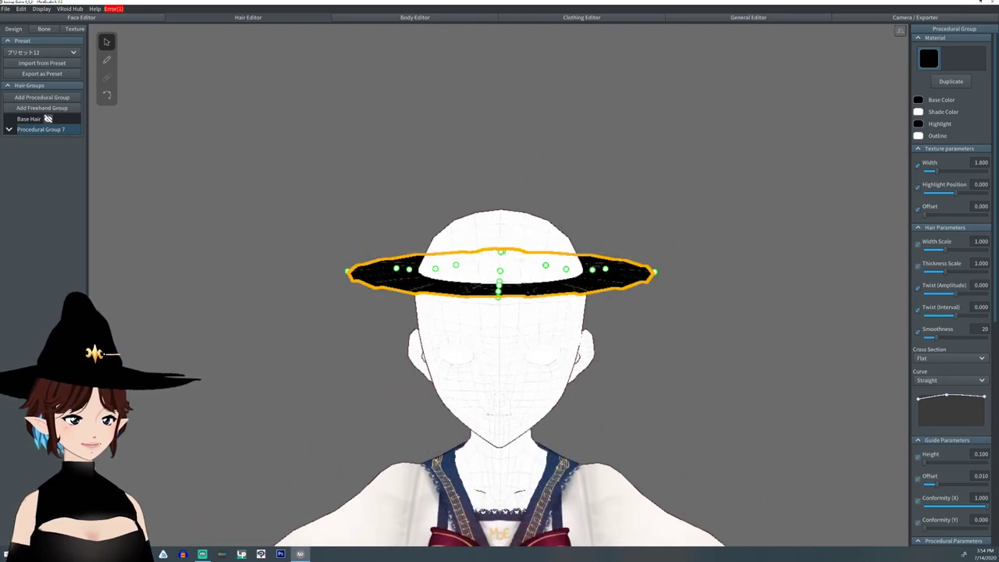
- Add a second procedural hair group for the hat's crown and set its guide height to 0.100
{"action": "mouse_move", "coordinate": [71, 130]}
{"action": "left_click", "coordinate": [31, 118]}
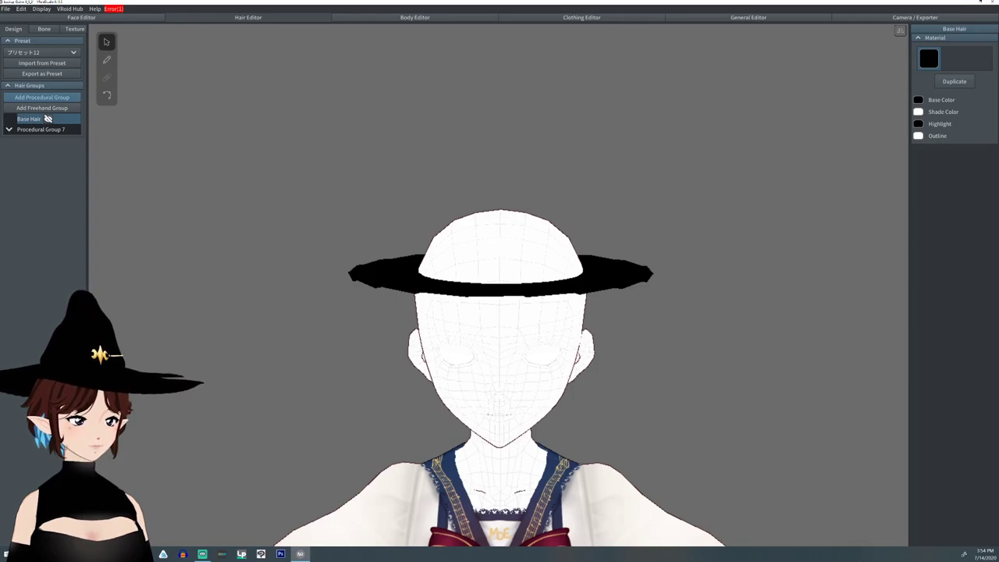
{"action": "left_click", "coordinate": [42, 98]}
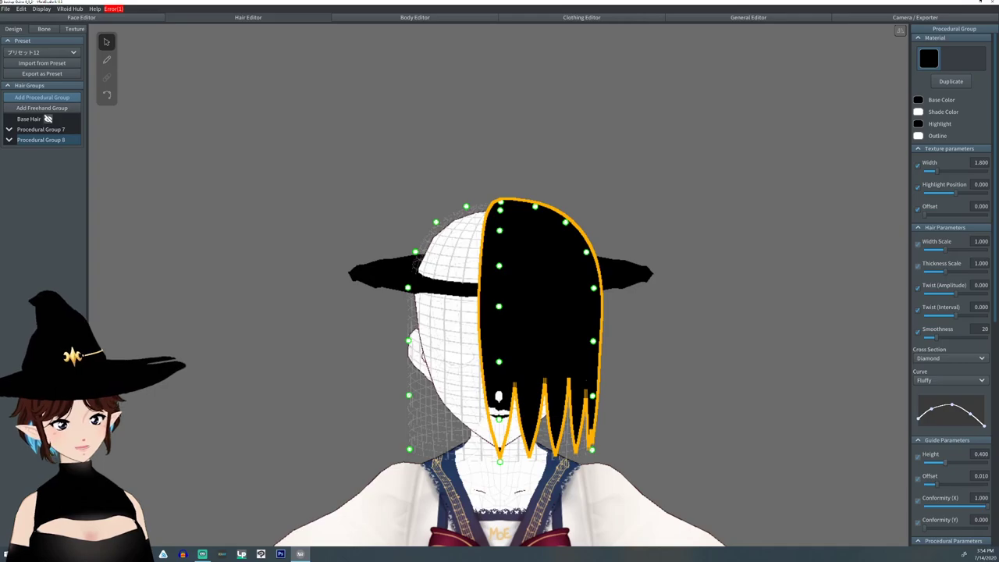
{"action": "left_click_drag", "start_coordinate": [945, 463], "coordinate": [924, 463]}
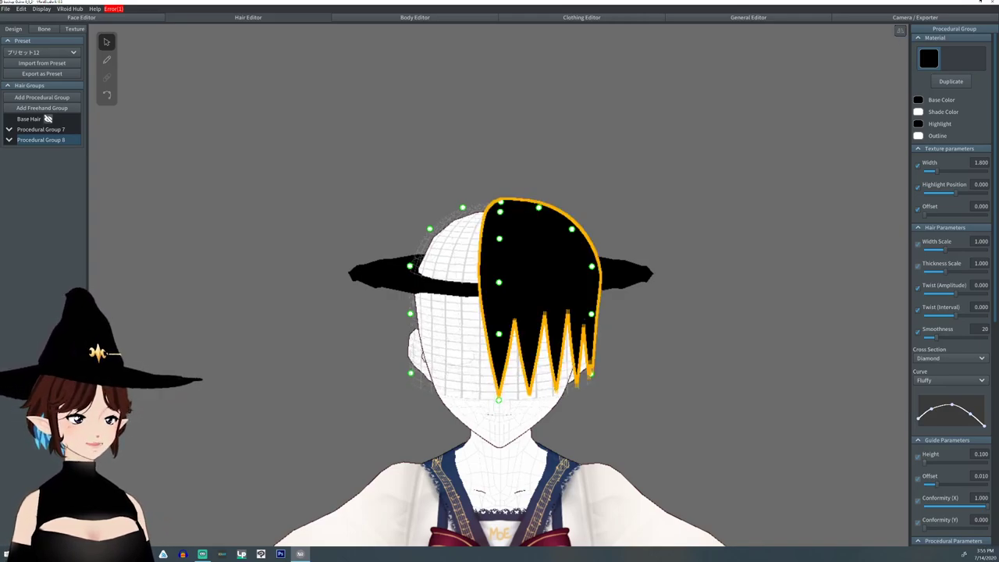
- Raise the new guide's lower control points high above the head to form a tall crown
{"action": "left_click_drag", "start_coordinate": [592, 373], "coordinate": [629, 47]}
{"action": "right_click_drag", "start_coordinate": [624, 58], "coordinate": [485, 70]}
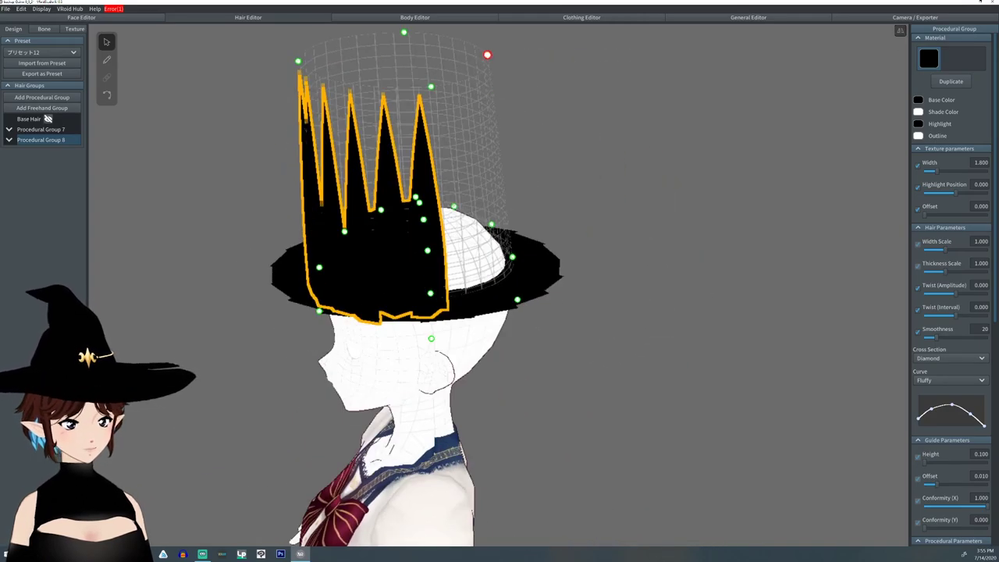
{"action": "left_click_drag", "start_coordinate": [487, 55], "coordinate": [510, 37]}
{"action": "right_click_drag", "start_coordinate": [507, 117], "coordinate": [503, 71]}
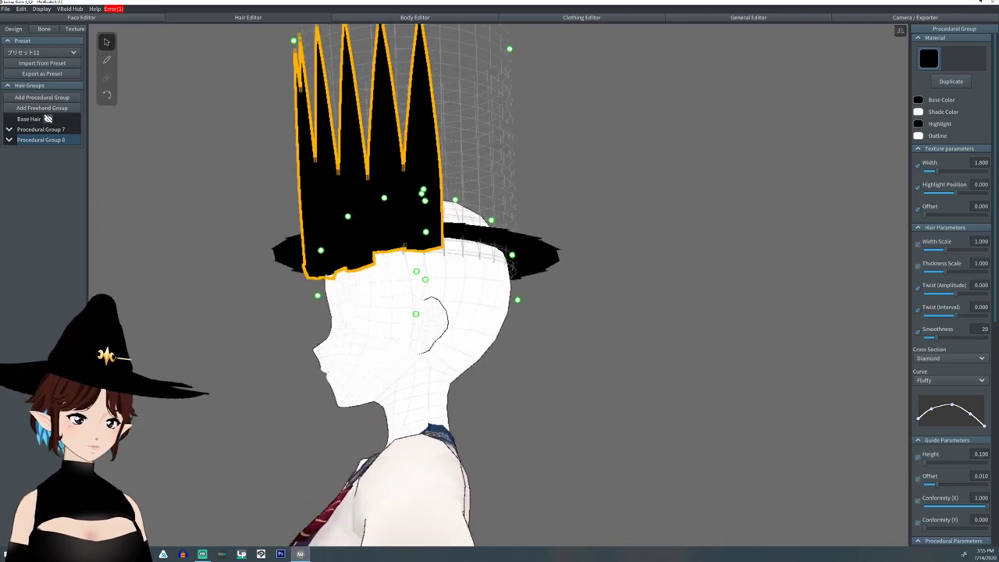
{"action": "middle_click_drag", "start_coordinate": [503, 71], "coordinate": [547, 198]}
{"action": "left_click_drag", "start_coordinate": [559, 421], "coordinate": [562, 209]}
{"action": "right_click_drag", "start_coordinate": [563, 210], "coordinate": [555, 246]}
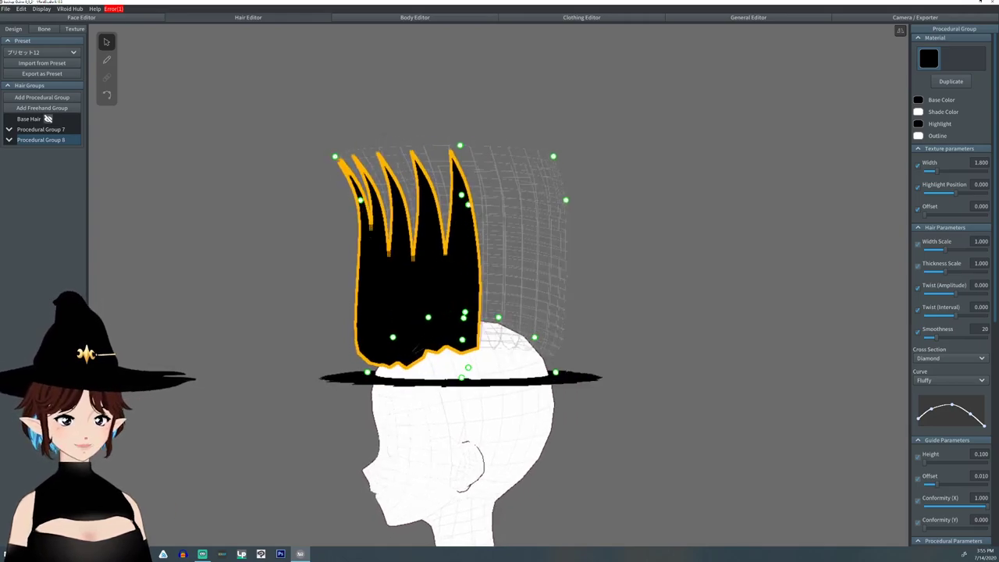
- Lower the crown guide's remaining upper control points to brim level so the crown's base meets the brim
{"action": "left_click_drag", "start_coordinate": [535, 337], "coordinate": [548, 379]}
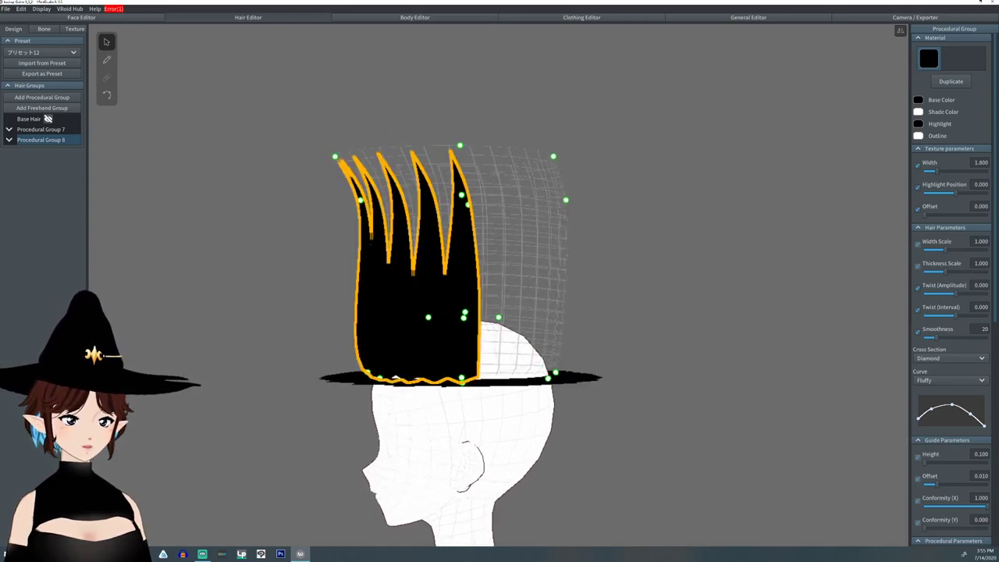
{"action": "left_click_drag", "start_coordinate": [499, 317], "coordinate": [503, 374]}
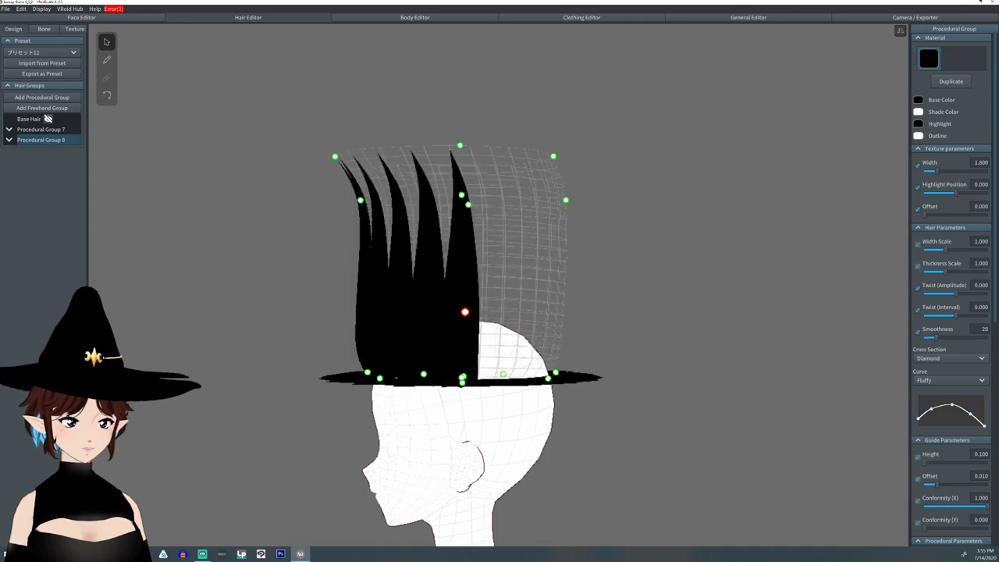
{"action": "left_click_drag", "start_coordinate": [466, 312], "coordinate": [466, 385]}
{"action": "right_click_drag", "start_coordinate": [452, 344], "coordinate": [546, 331]}
{"action": "left_click_drag", "start_coordinate": [493, 358], "coordinate": [493, 362]}
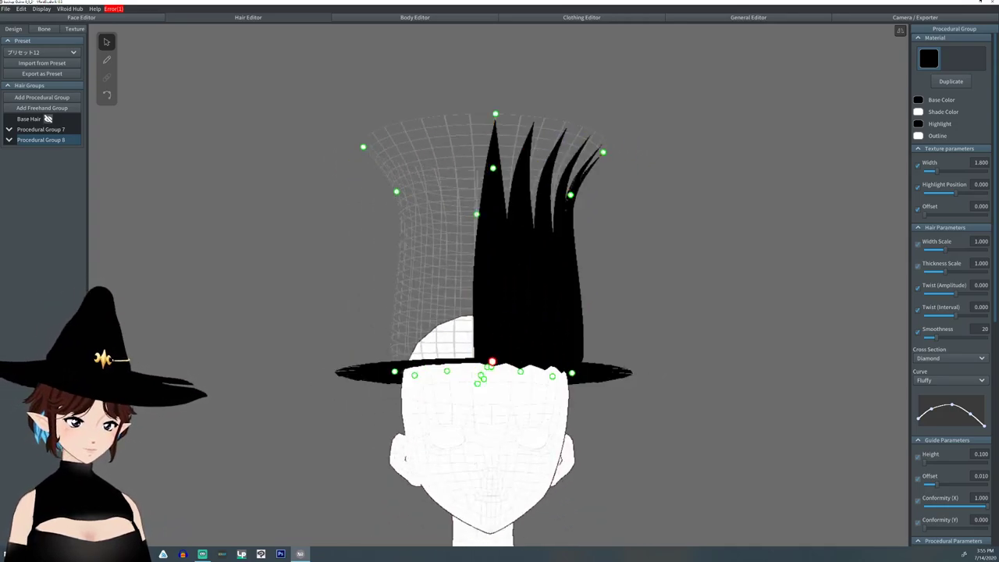
- Gather the crown guide's uppermost control points into one central peak above the head, aligned from the front and the side
{"action": "right_click_drag", "start_coordinate": [492, 362], "coordinate": [466, 321]}
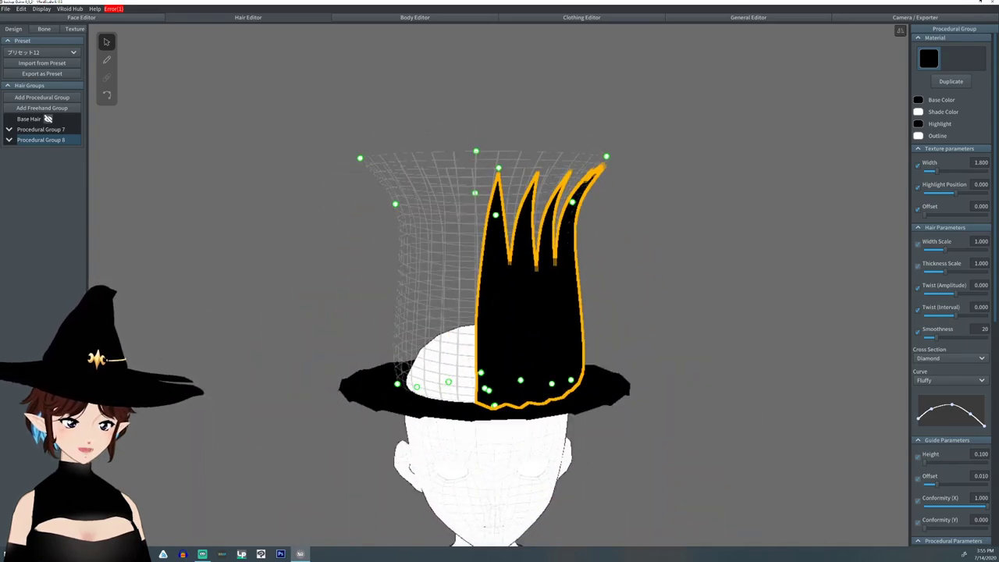
{"action": "left_click_drag", "start_coordinate": [607, 157], "coordinate": [485, 148]}
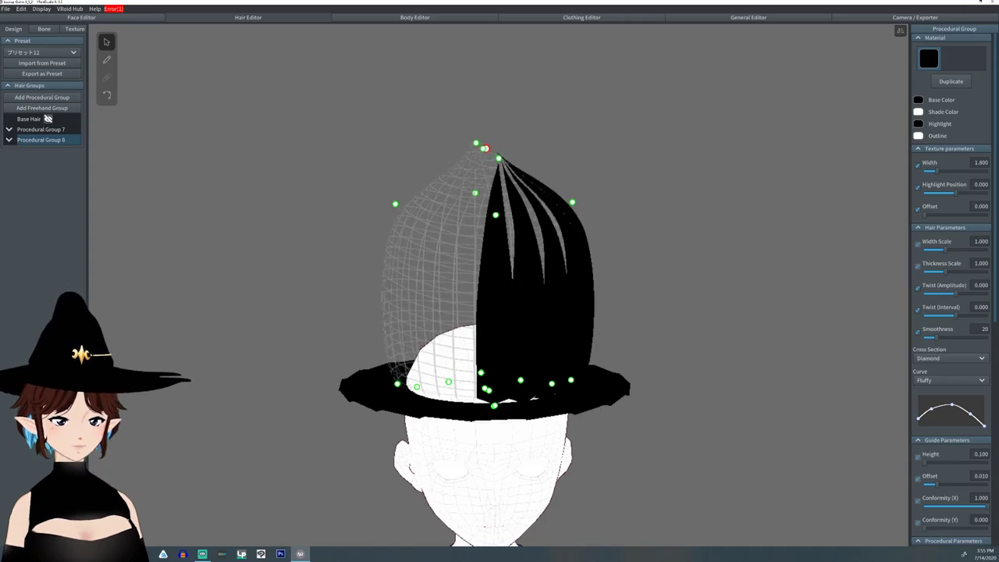
{"action": "right_click_drag", "start_coordinate": [489, 151], "coordinate": [651, 156]}
{"action": "left_click_drag", "start_coordinate": [665, 146], "coordinate": [534, 143]}
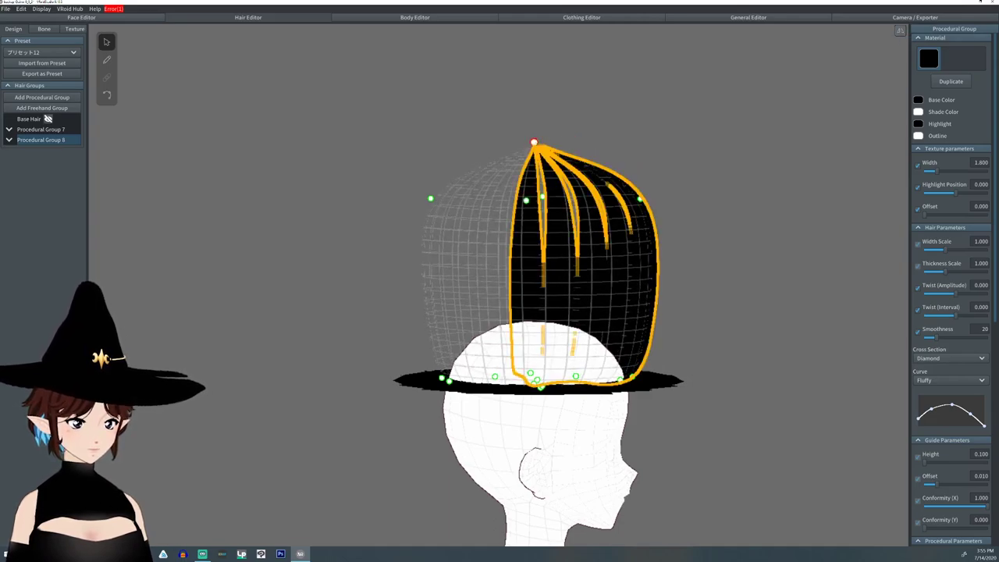
{"action": "right_click_drag", "start_coordinate": [535, 143], "coordinate": [655, 133]}
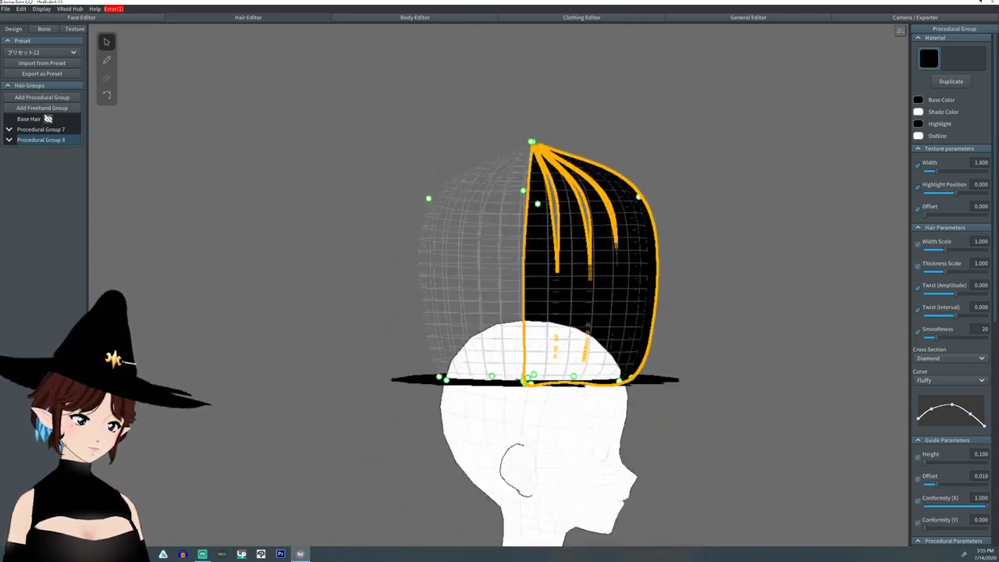
- Pull the crown guide's middle control points inward and downward on all sides to shape the crown into a slim cone
{"action": "left_click_drag", "start_coordinate": [639, 196], "coordinate": [576, 201]}
{"action": "left_click_drag", "start_coordinate": [428, 202], "coordinate": [501, 251]}
{"action": "left_click_drag", "start_coordinate": [576, 251], "coordinate": [574, 255]}
{"action": "left_click_drag", "start_coordinate": [631, 378], "coordinate": [624, 380]}
{"action": "right_click_drag", "start_coordinate": [624, 380], "coordinate": [525, 364]}
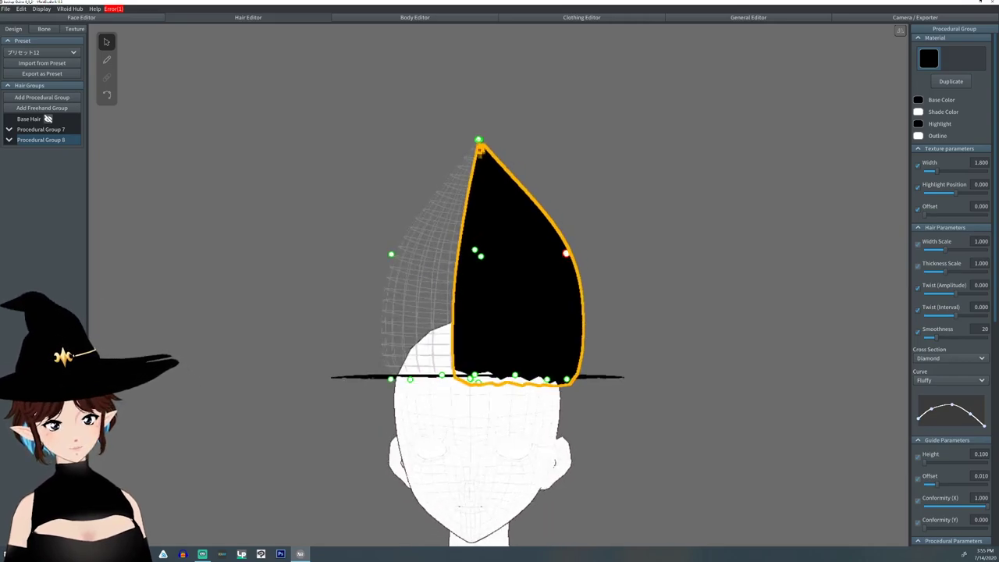
{"action": "left_click_drag", "start_coordinate": [566, 253], "coordinate": [539, 254]}
{"action": "left_click_drag", "start_coordinate": [391, 254], "coordinate": [434, 275]}
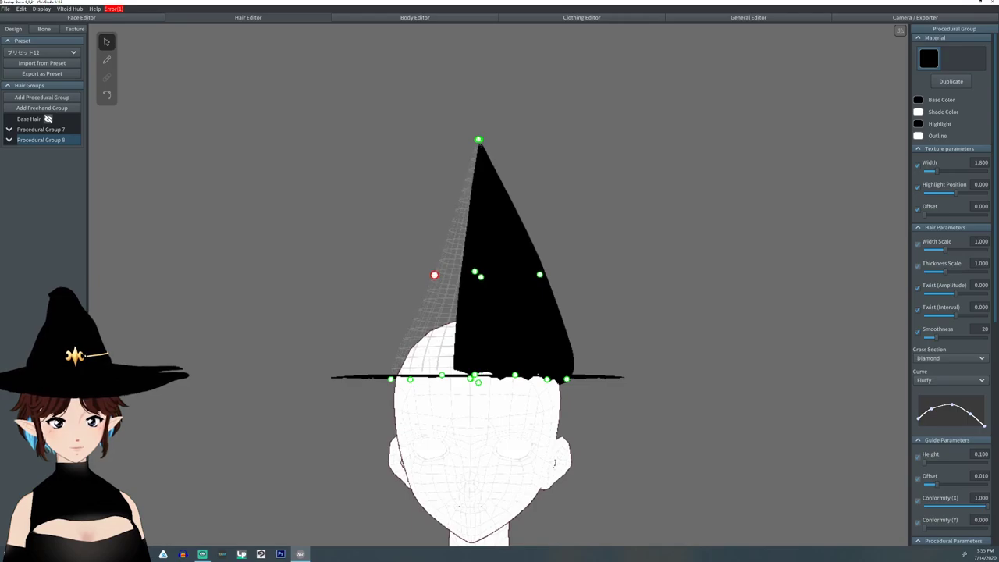
{"action": "left_click_drag", "start_coordinate": [540, 274], "coordinate": [531, 277]}
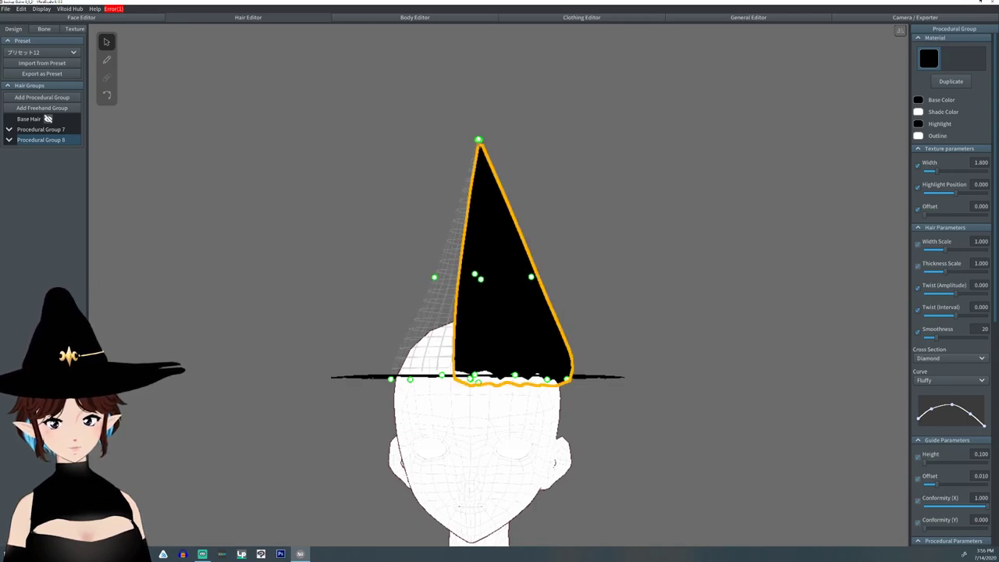
- Set the crown group's number of hairs to 20 and its interval to 360 so the cone closes all around
{"action": "scroll", "coordinate": [953, 289], "scroll_direction": "down", "scroll_amount": 5}
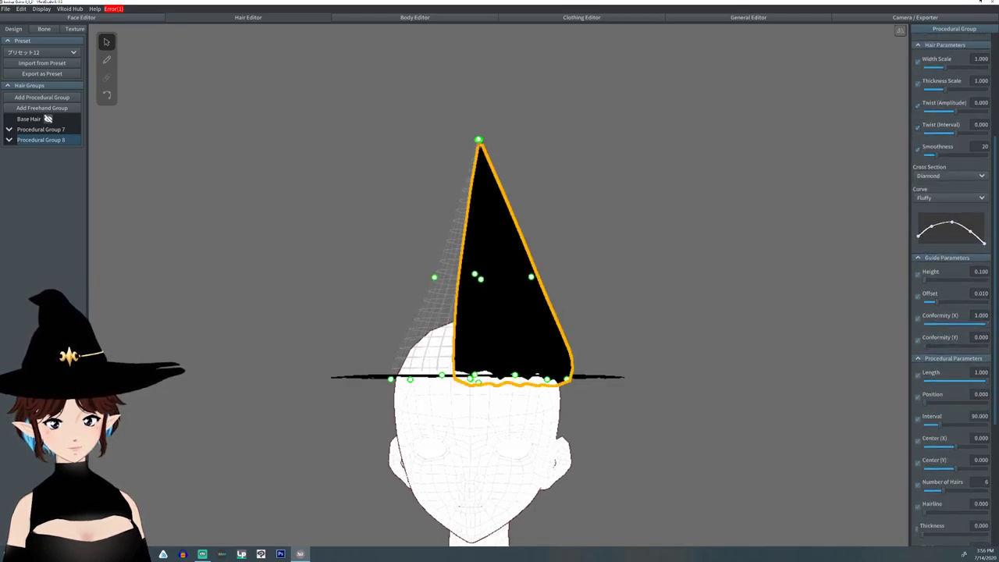
{"action": "left_click_drag", "start_coordinate": [942, 490], "coordinate": [989, 491]}
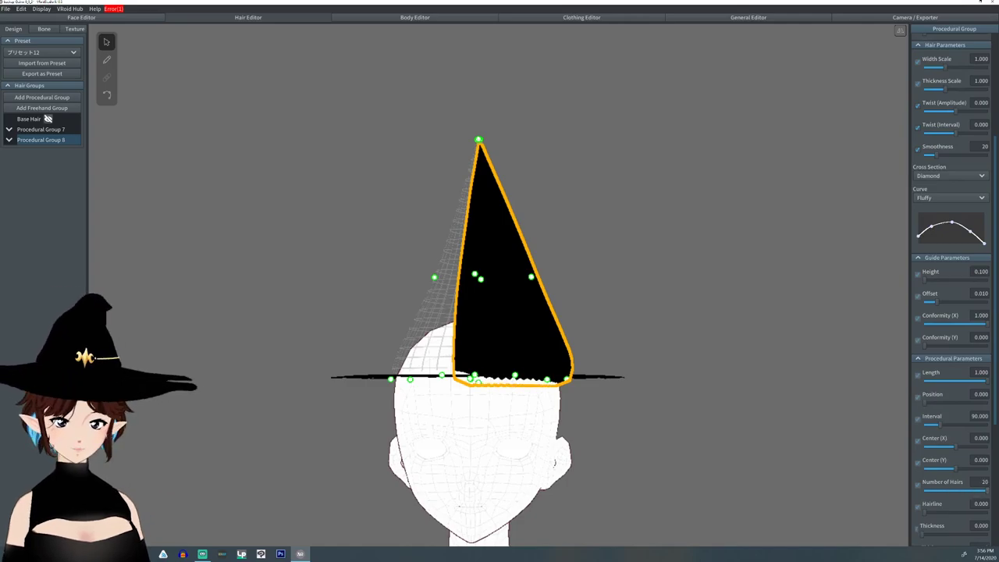
{"action": "left_click_drag", "start_coordinate": [940, 424], "coordinate": [989, 424]}
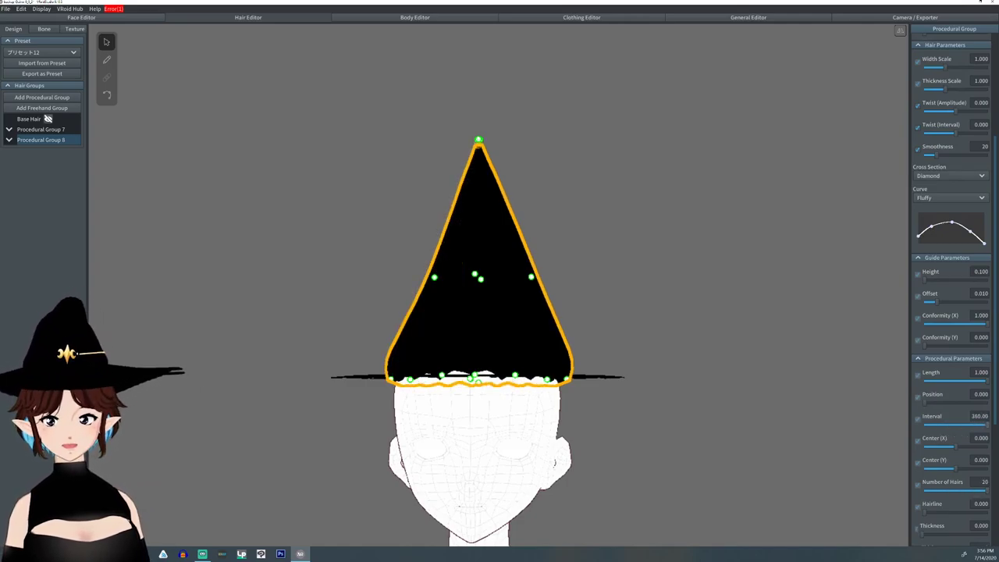
{"action": "right_click_drag", "start_coordinate": [546, 327], "coordinate": [636, 328]}
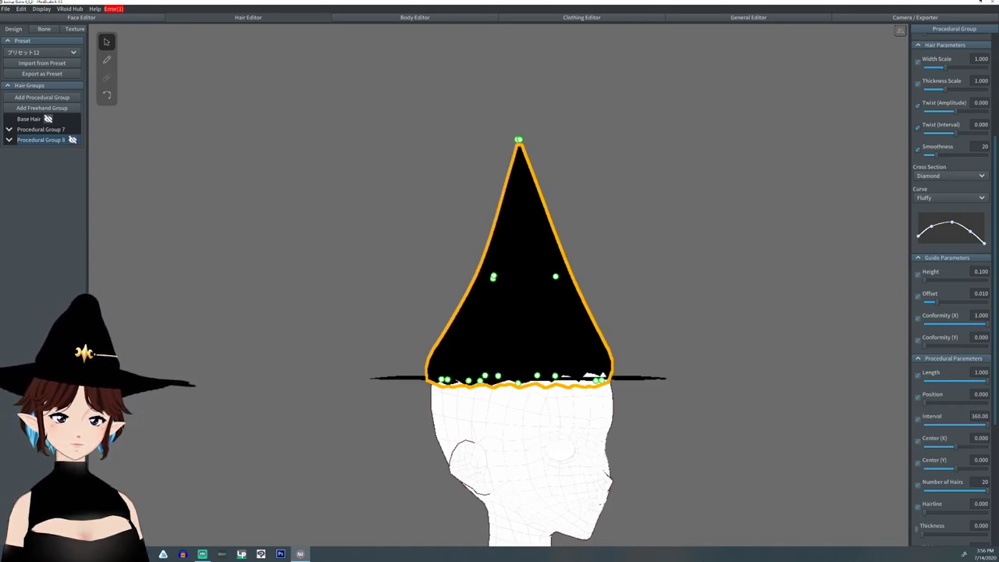
- Give the brim group a Diamond cross section and reduce its thickness scale to 0.432
{"action": "left_click", "coordinate": [43, 129]}
{"action": "right_click_drag", "start_coordinate": [538, 375], "coordinate": [555, 312]}
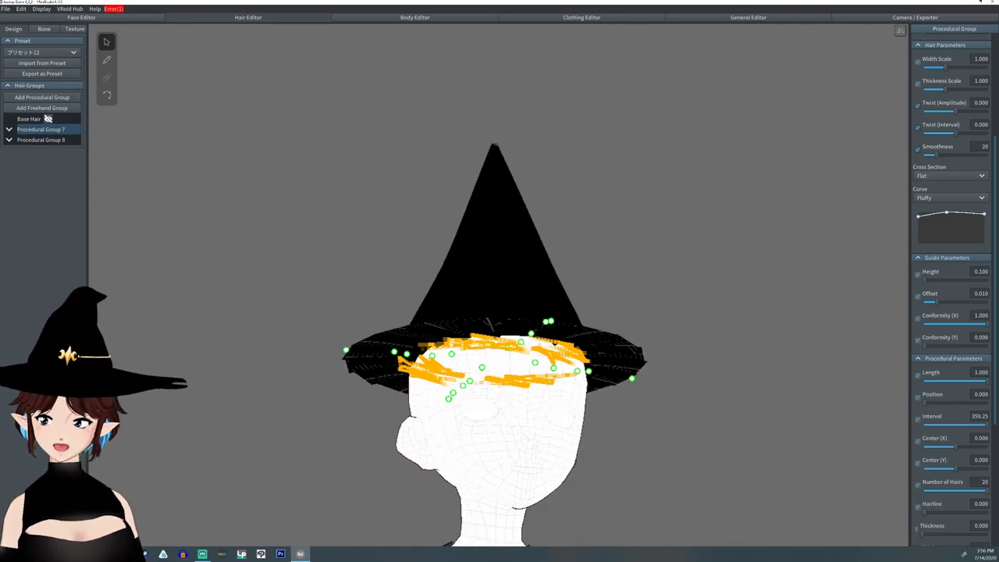
{"action": "left_click", "coordinate": [948, 176]}
{"action": "left_click", "coordinate": [928, 186]}
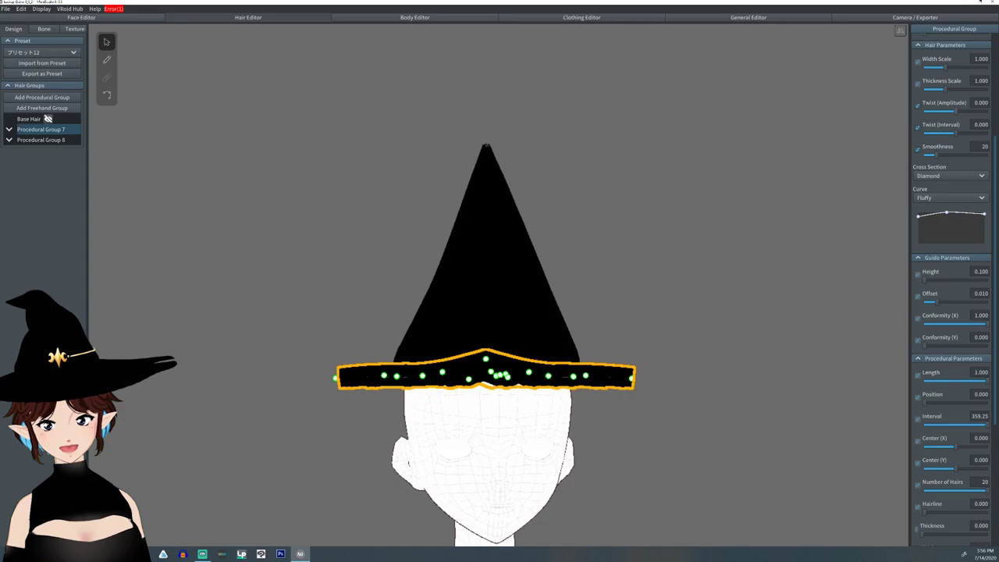
{"action": "scroll", "coordinate": [951, 289], "scroll_direction": "up", "scroll_amount": 1}
{"action": "left_click_drag", "start_coordinate": [944, 116], "coordinate": [934, 116]}
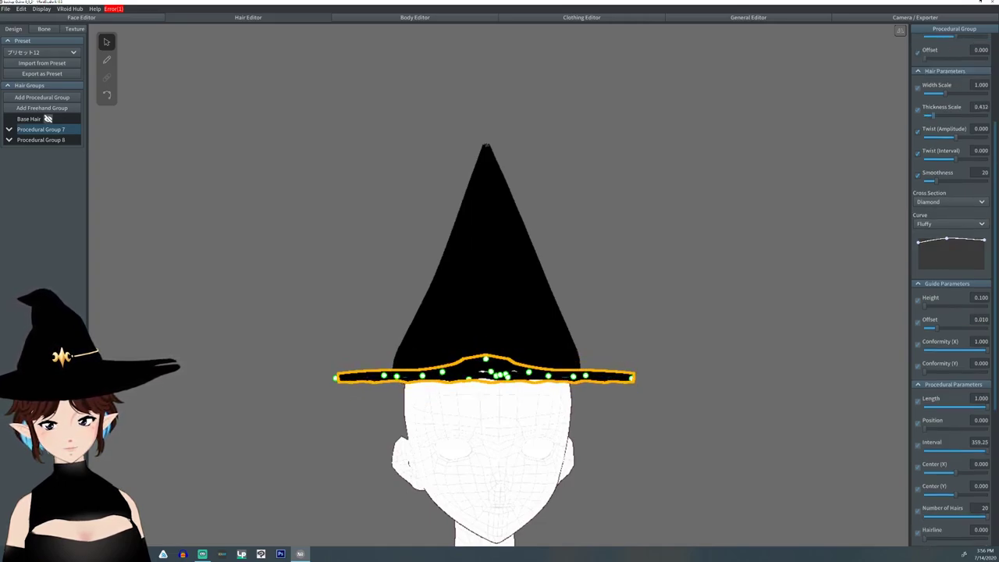
{"action": "right_click_drag", "start_coordinate": [499, 312], "coordinate": [669, 310]}
- Select the whole crown group and lower the control points along its base to fit against the brim
{"action": "left_click", "coordinate": [563, 312]}
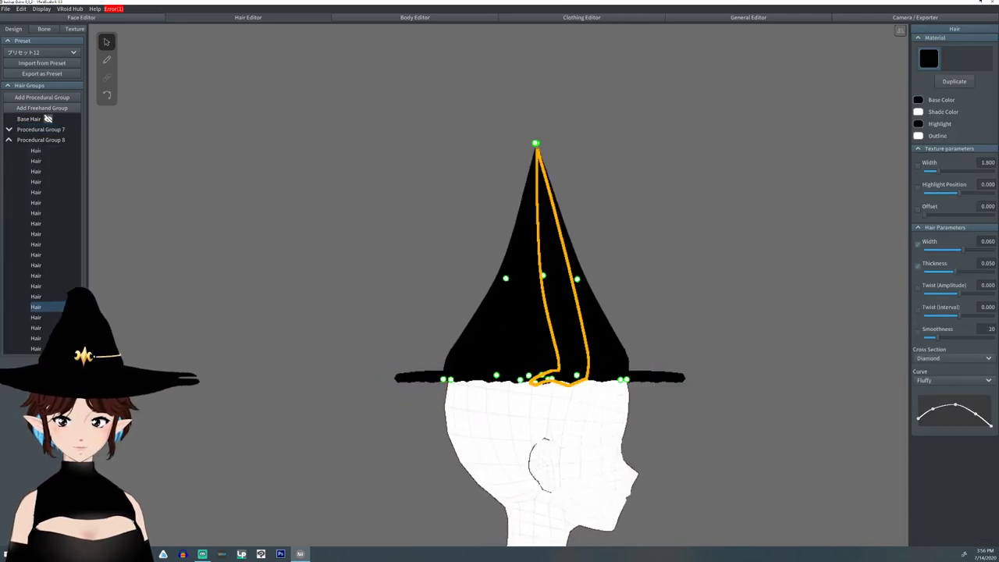
{"action": "left_click", "coordinate": [41, 141]}
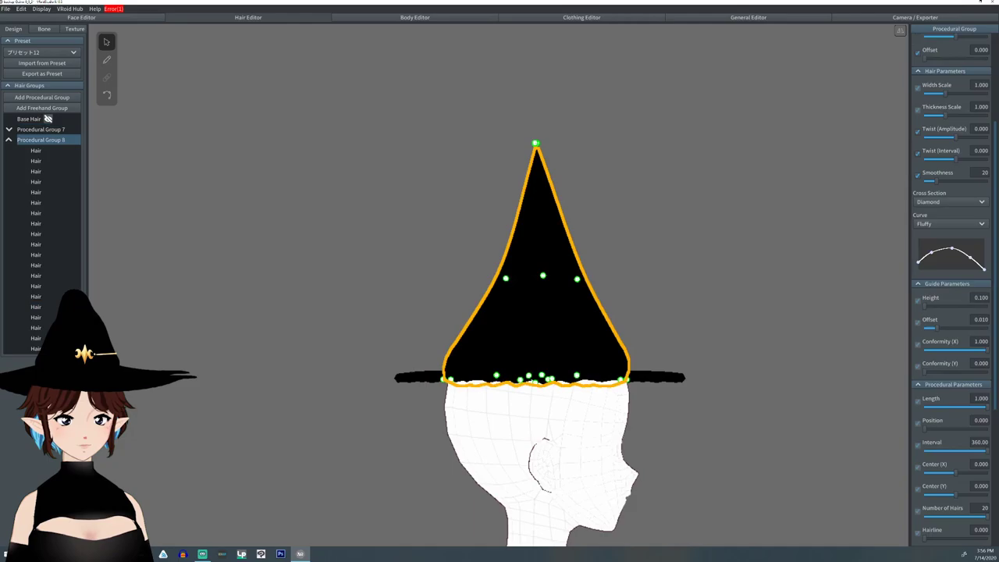
{"action": "right_click_drag", "start_coordinate": [664, 312], "coordinate": [500, 316]}
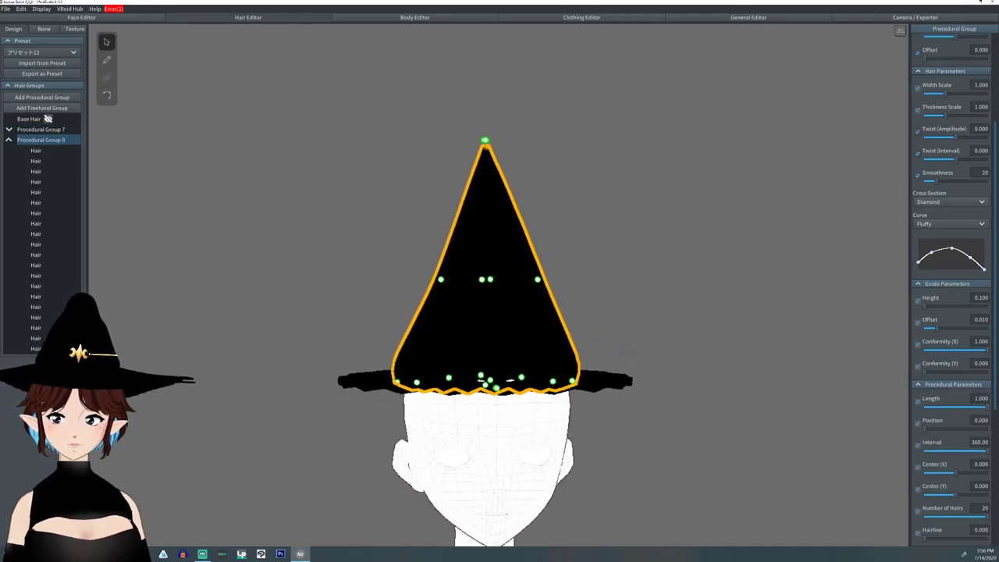
{"action": "left_click_drag", "start_coordinate": [572, 381], "coordinate": [569, 385]}
{"action": "right_click_drag", "start_coordinate": [601, 343], "coordinate": [757, 339]}
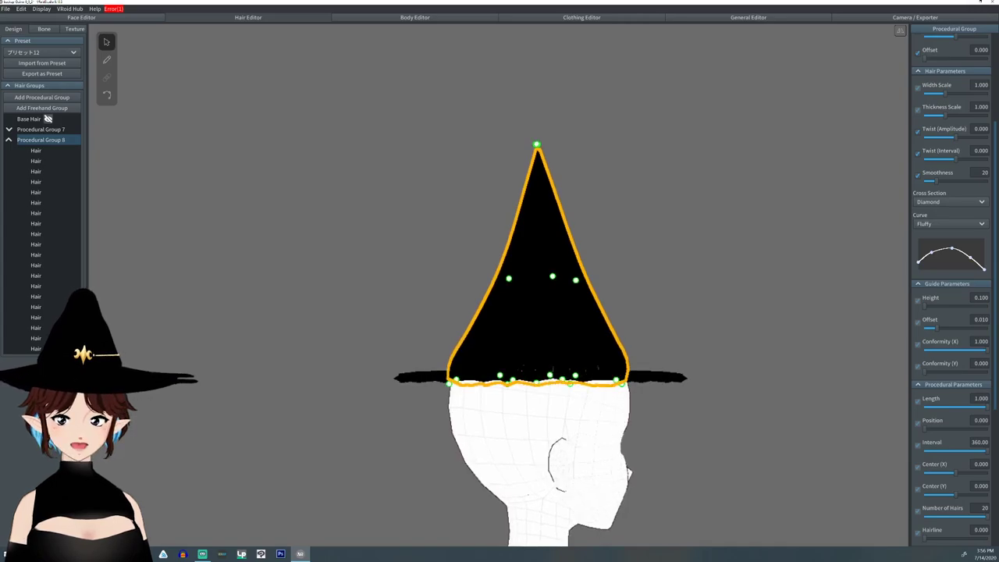
{"action": "mouse_move", "coordinate": [551, 375]}
{"action": "left_mouse_down"}
{"action": "mouse_move", "coordinate": [552, 386]}
{"action": "mouse_move", "coordinate": [563, 382]}
{"action": "left_mouse_up"}
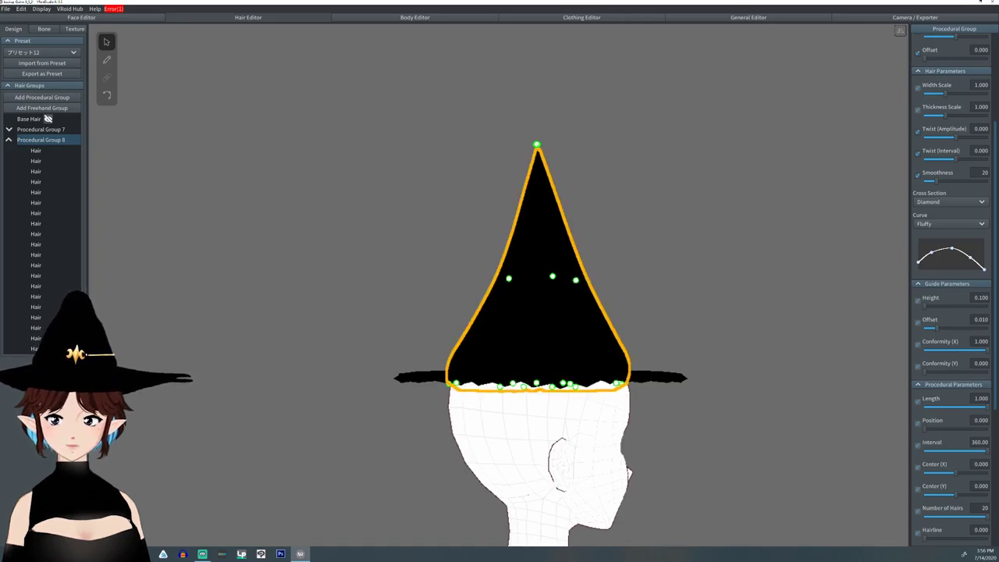
- Raise the crown group's hairline to 0.273
{"action": "scroll", "coordinate": [951, 289], "scroll_direction": "down", "scroll_amount": 1}
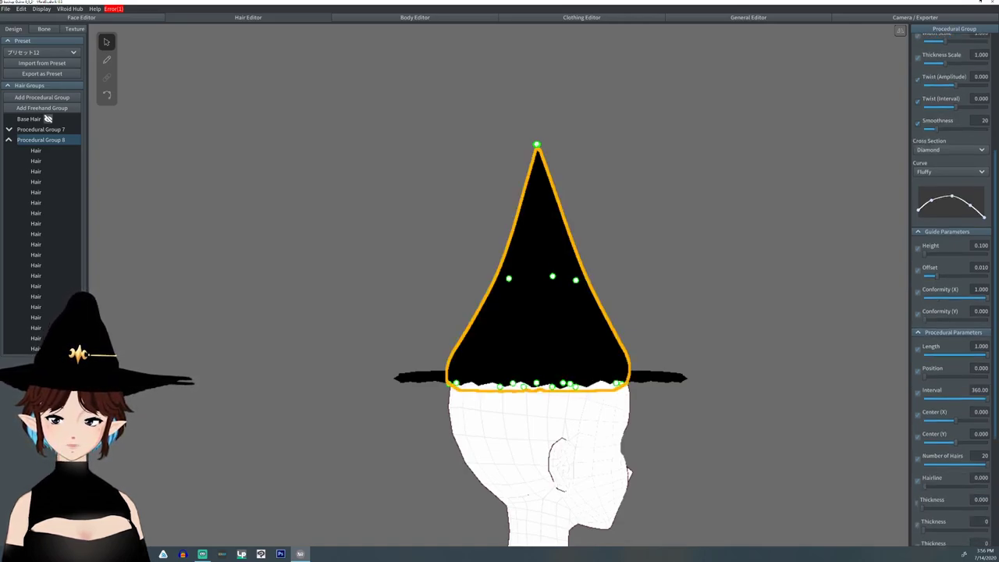
{"action": "left_click_drag", "start_coordinate": [925, 487], "coordinate": [942, 486]}
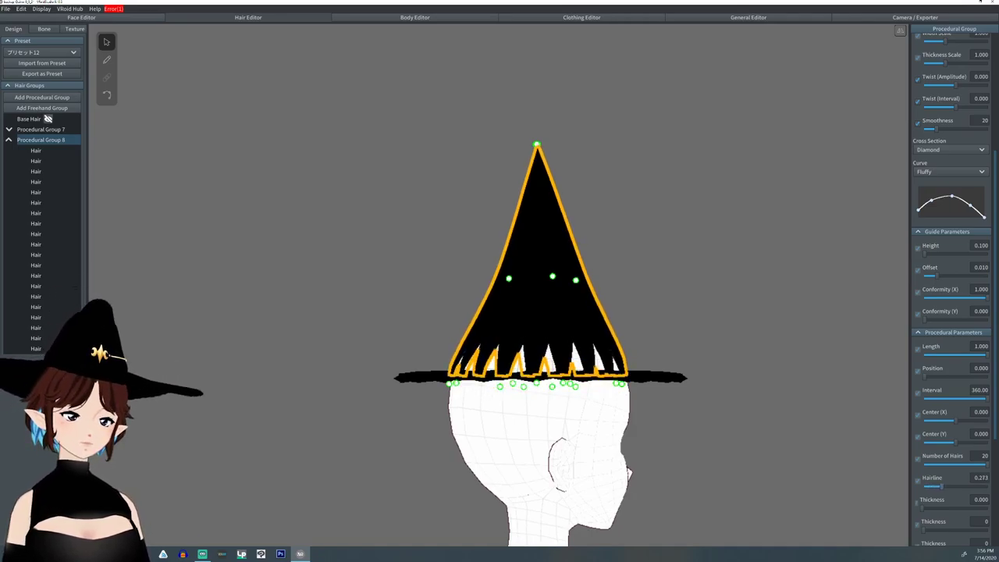
{"action": "right_click_drag", "start_coordinate": [529, 495], "coordinate": [452, 515]}
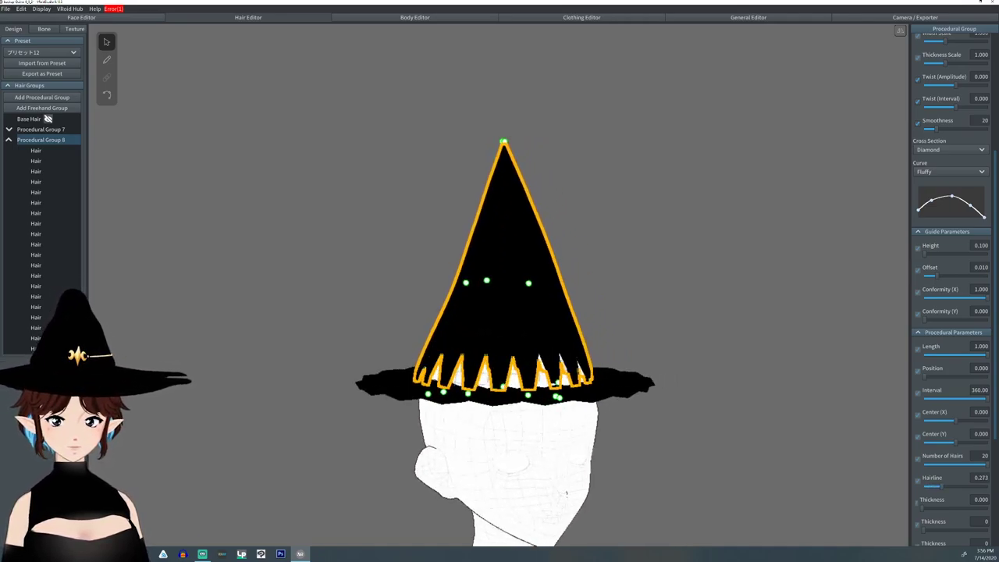
- Apply the Straight curve to the crown and reshape it to start at full width and taper evenly to nothing
{"action": "left_click", "coordinate": [949, 172]}
{"action": "left_click", "coordinate": [937, 193]}
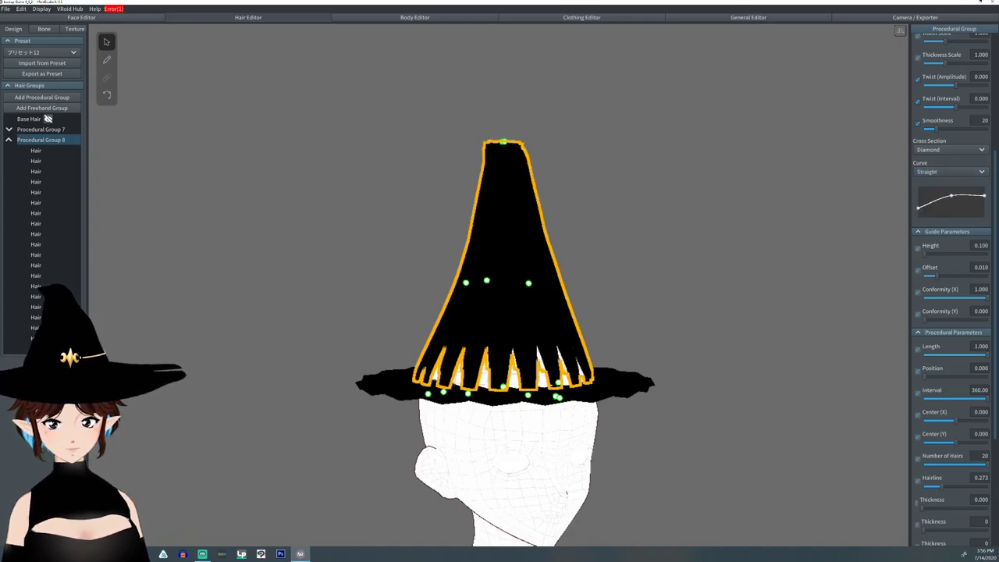
{"action": "left_click_drag", "start_coordinate": [918, 208], "coordinate": [918, 186]}
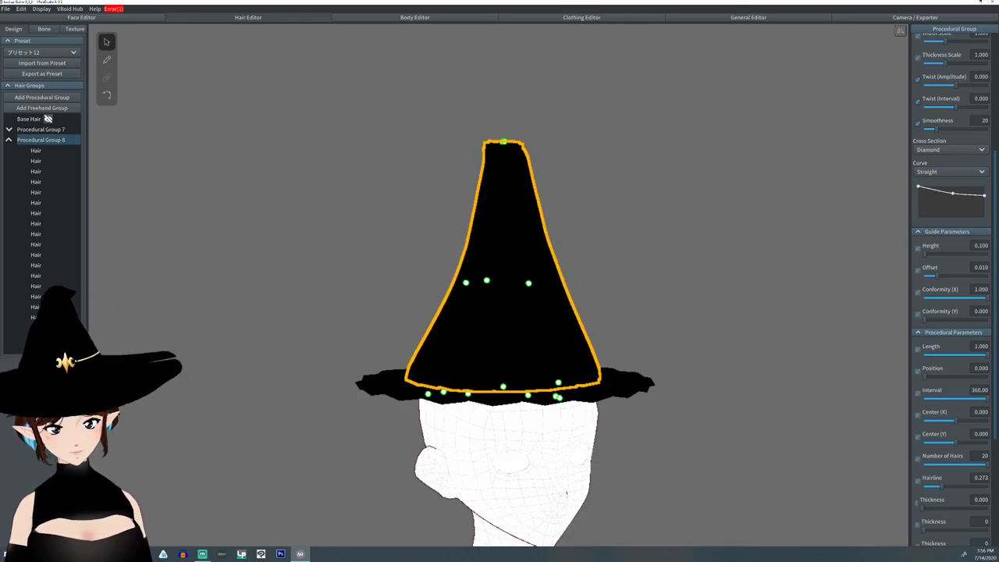
{"action": "left_click_drag", "start_coordinate": [983, 195], "coordinate": [959, 203]}
{"action": "right_click_drag", "start_coordinate": [702, 281], "coordinate": [599, 264]}
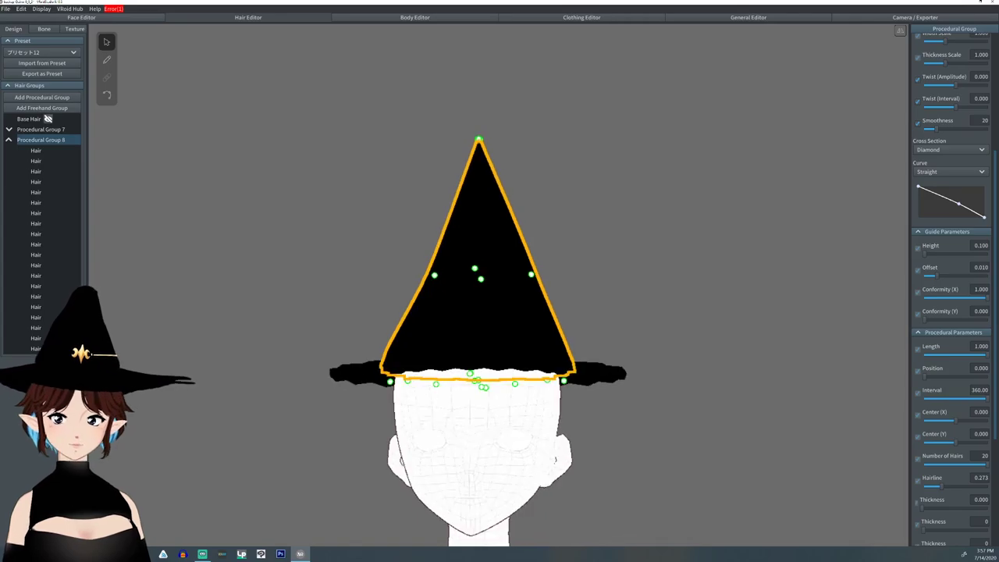
- Select the whole brim group and set its cross section to Flat
{"action": "left_click", "coordinate": [600, 373]}
{"action": "right_click_drag", "start_coordinate": [599, 373], "coordinate": [613, 408]}
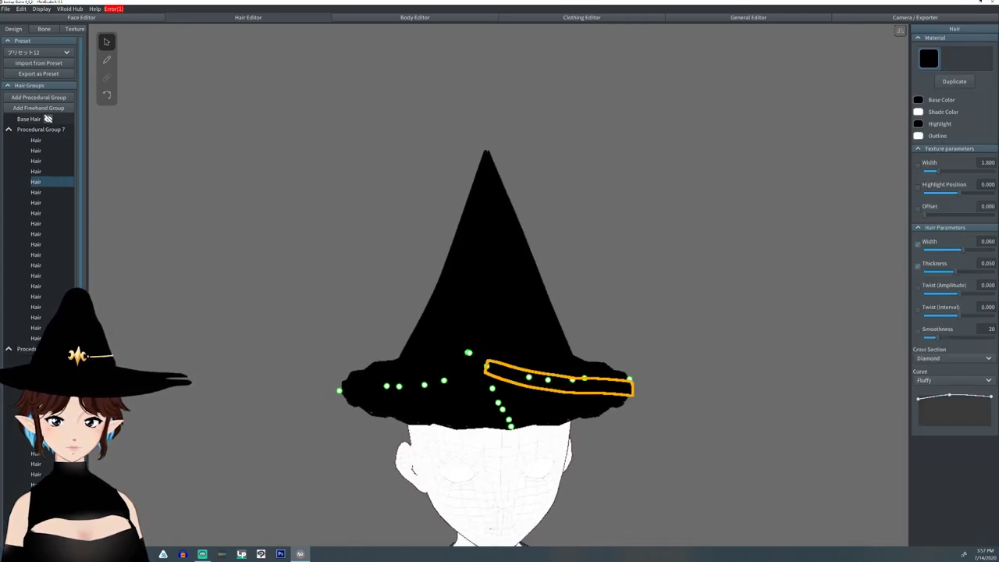
{"action": "left_click", "coordinate": [39, 128]}
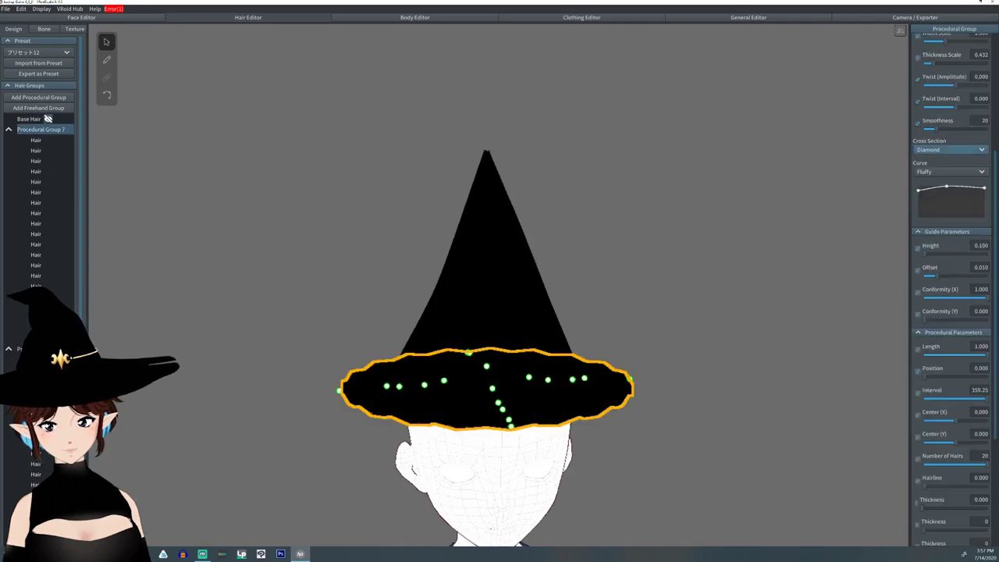
{"action": "left_click", "coordinate": [950, 149]}
{"action": "left_click", "coordinate": [923, 188]}
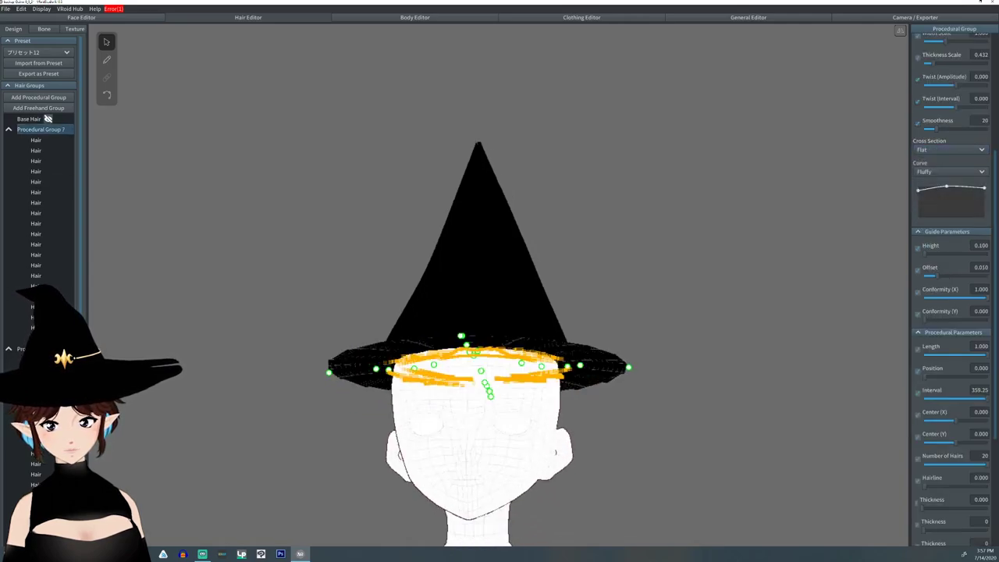
- Set the crown group's hairline to 0.264, deselect it, and check the whole hat on the avatar from above
{"action": "left_click", "coordinate": [39, 349]}
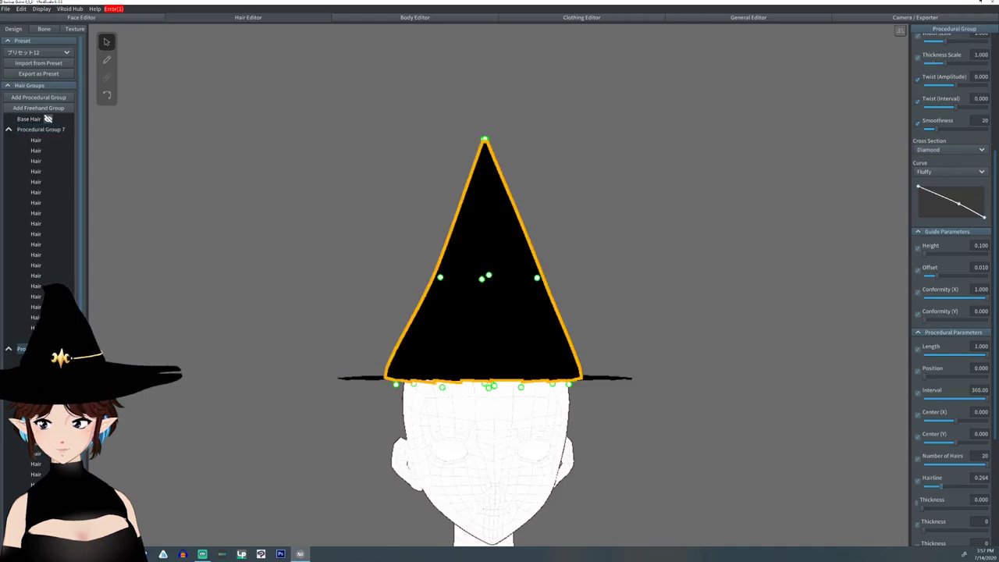
{"action": "left_click", "coordinate": [671, 296]}
{"action": "right_click_drag", "start_coordinate": [671, 297], "coordinate": [662, 380]}
{"action": "scroll", "coordinate": [659, 294], "scroll_direction": "down", "scroll_amount": 4}
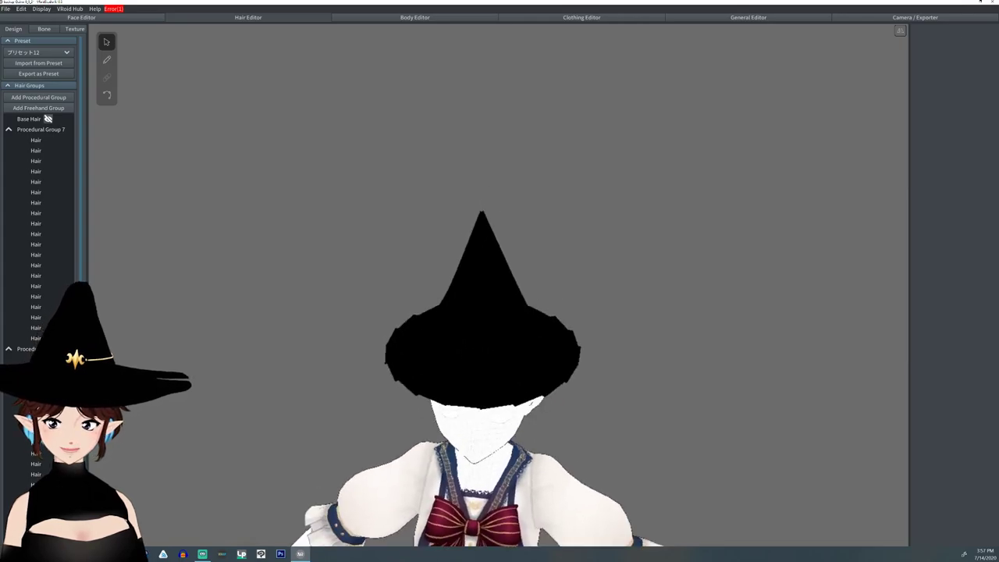
- Select the crown's hairs and create a bone group from them, leaving the brim ungrouped
{"action": "left_click", "coordinate": [41, 129]}
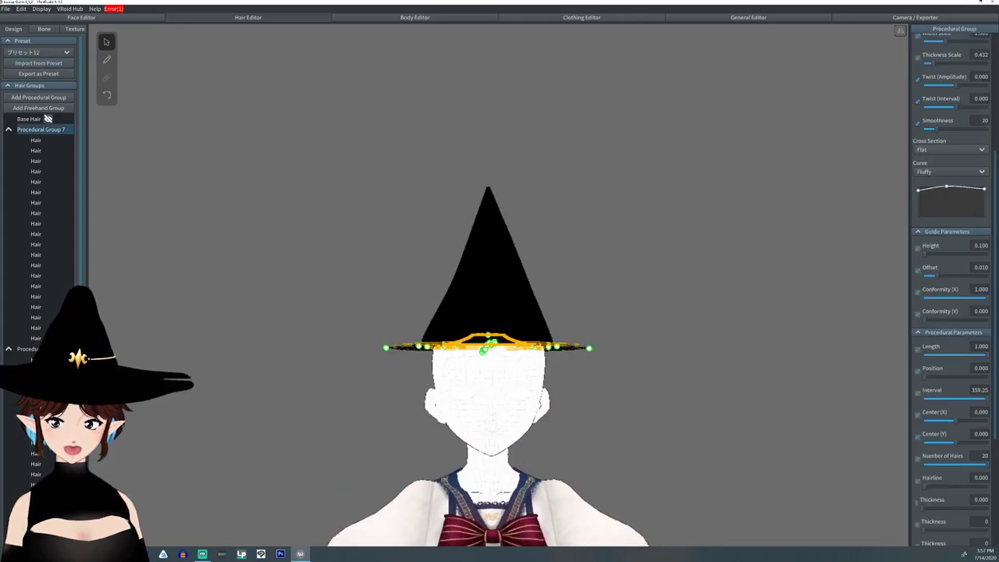
{"action": "left_click", "coordinate": [505, 293]}
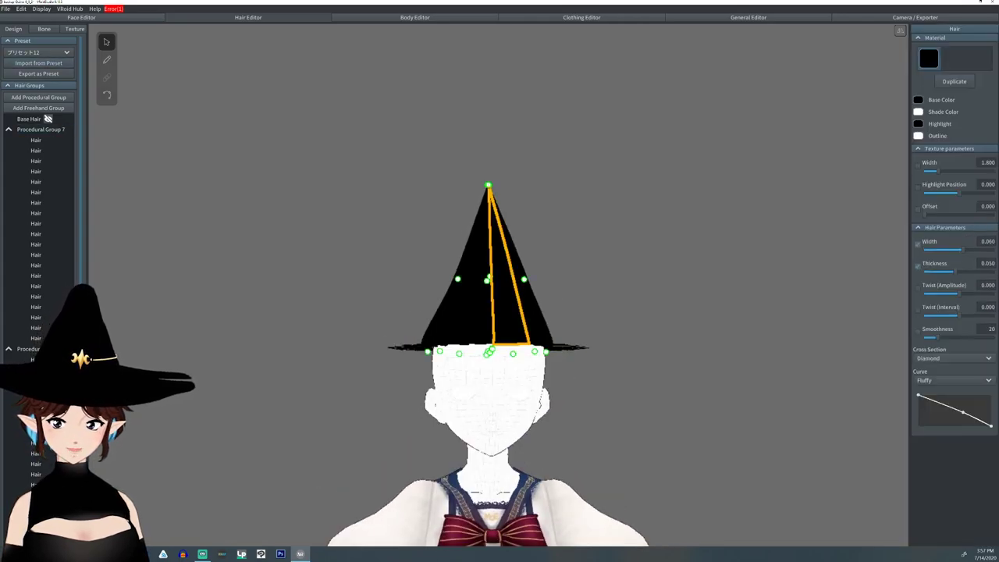
{"action": "left_click", "coordinate": [43, 29]}
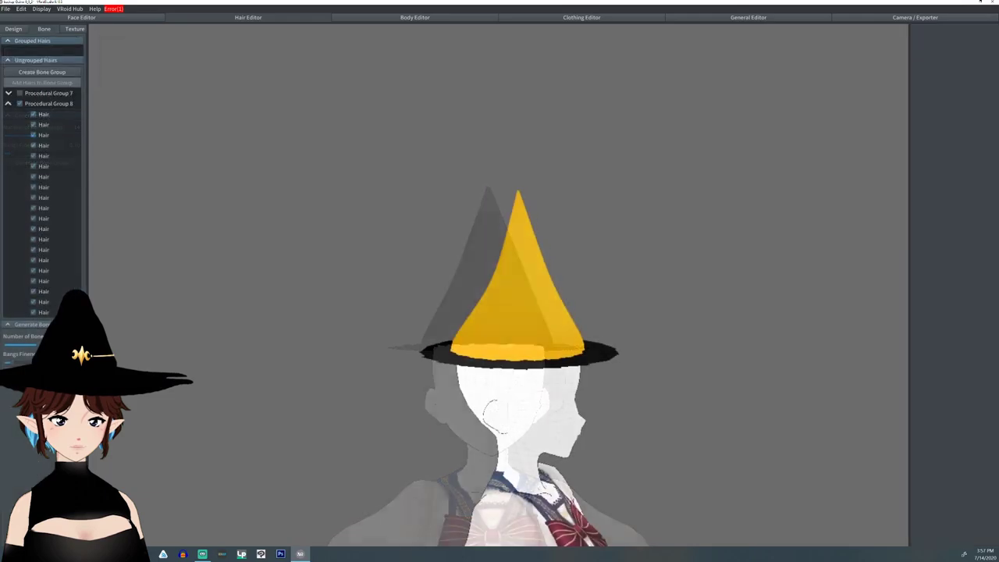
{"action": "left_click", "coordinate": [42, 71]}
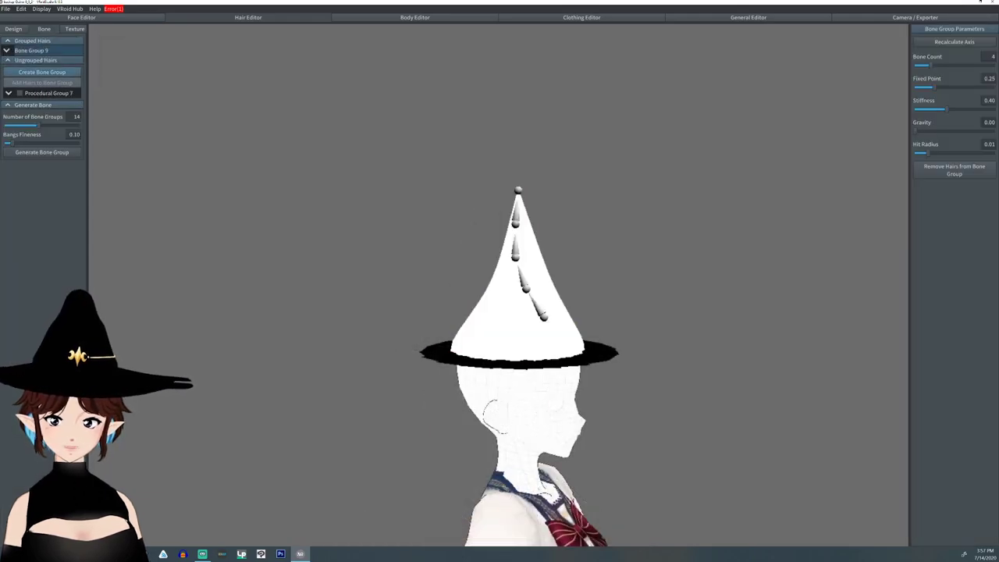
{"action": "right_click_drag", "start_coordinate": [515, 312], "coordinate": [468, 297]}
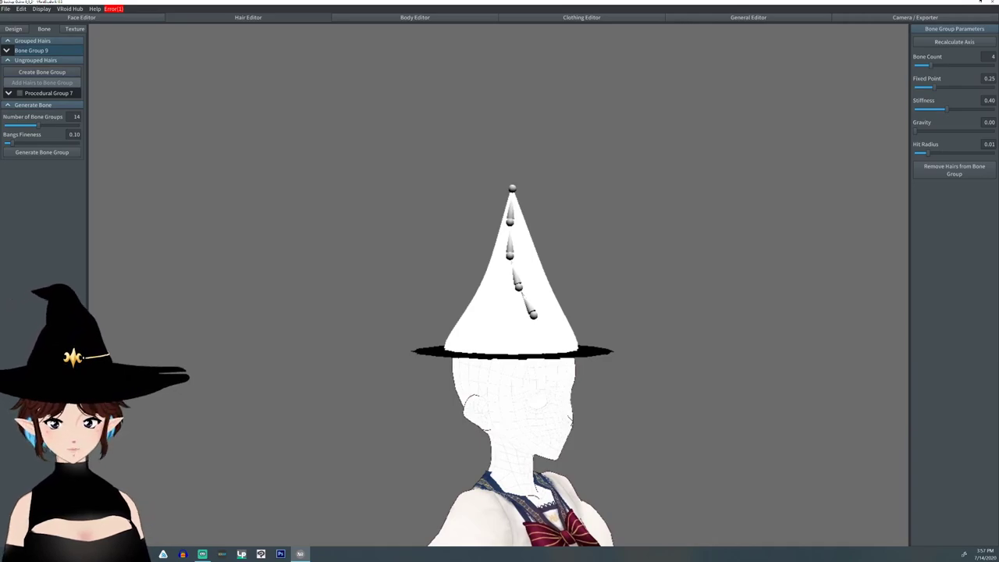
- Make a hair at the back of the crown the bone axis, with bone count 3 and fixed point 0.40
{"action": "right_click_drag", "start_coordinate": [468, 296], "coordinate": [515, 312]}
{"action": "left_click", "coordinate": [495, 307]}
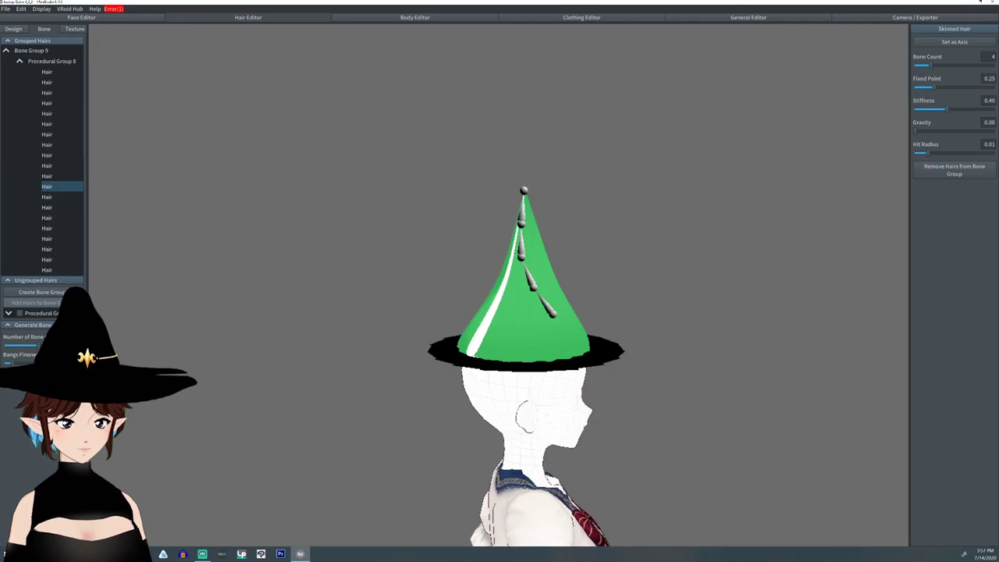
{"action": "left_click", "coordinate": [486, 307]}
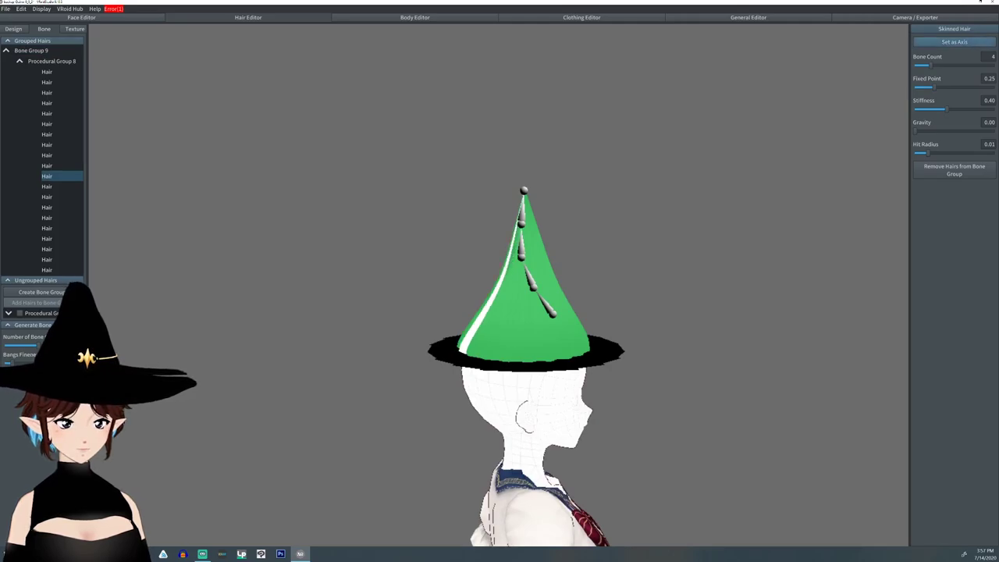
{"action": "left_click", "coordinate": [954, 42]}
{"action": "right_click_drag", "start_coordinate": [672, 249], "coordinate": [636, 223]}
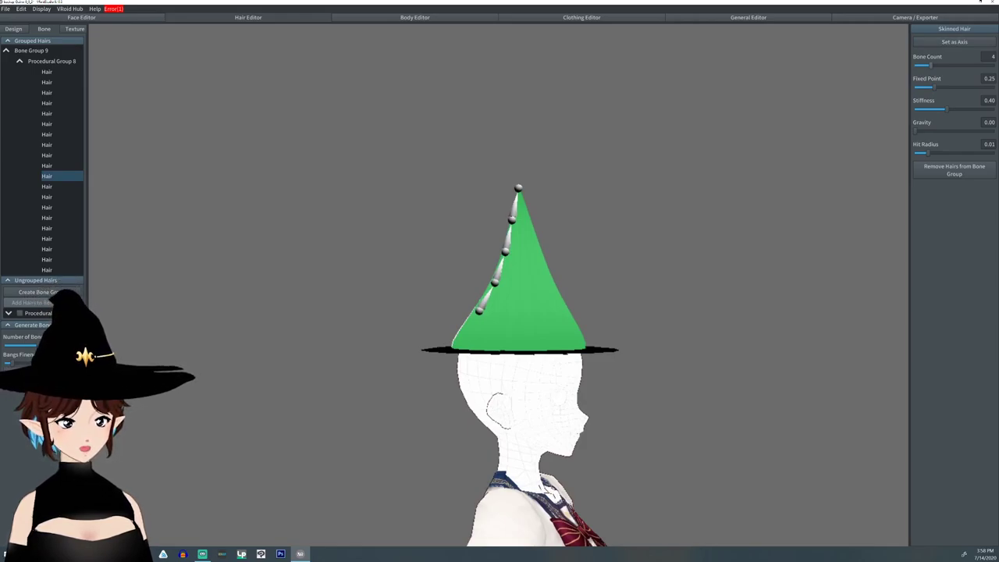
{"action": "left_click_drag", "start_coordinate": [930, 65], "coordinate": [946, 88]}
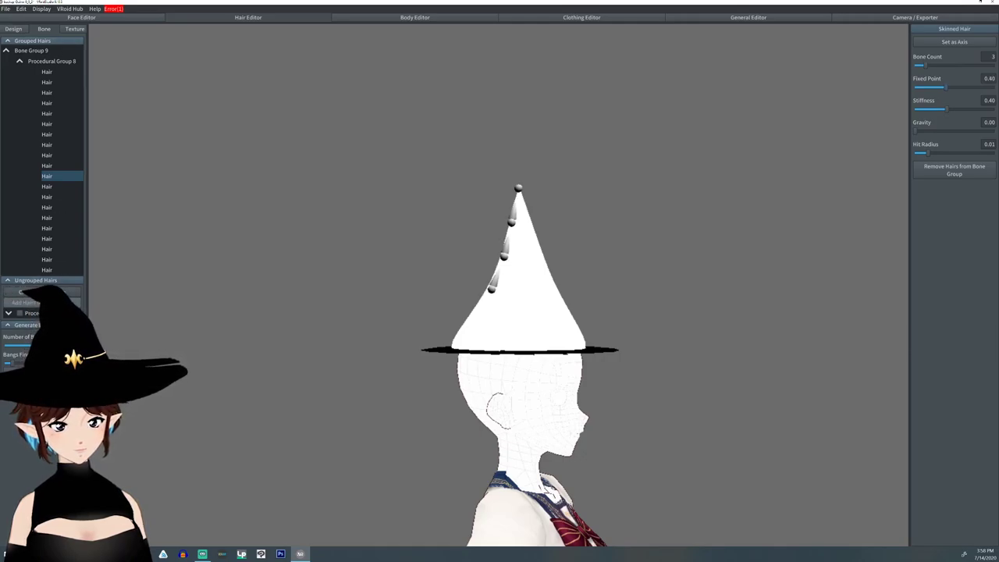
- Create a bone group from the ungrouped brim hairs, with bone count 1 and fixed point 0.62
{"action": "left_click", "coordinate": [6, 51]}
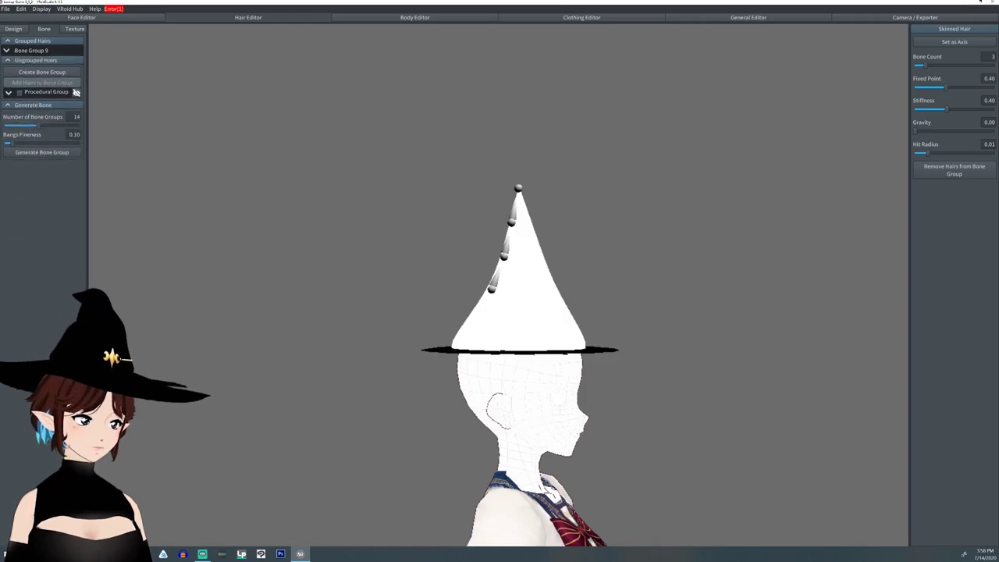
{"action": "left_click", "coordinate": [19, 93]}
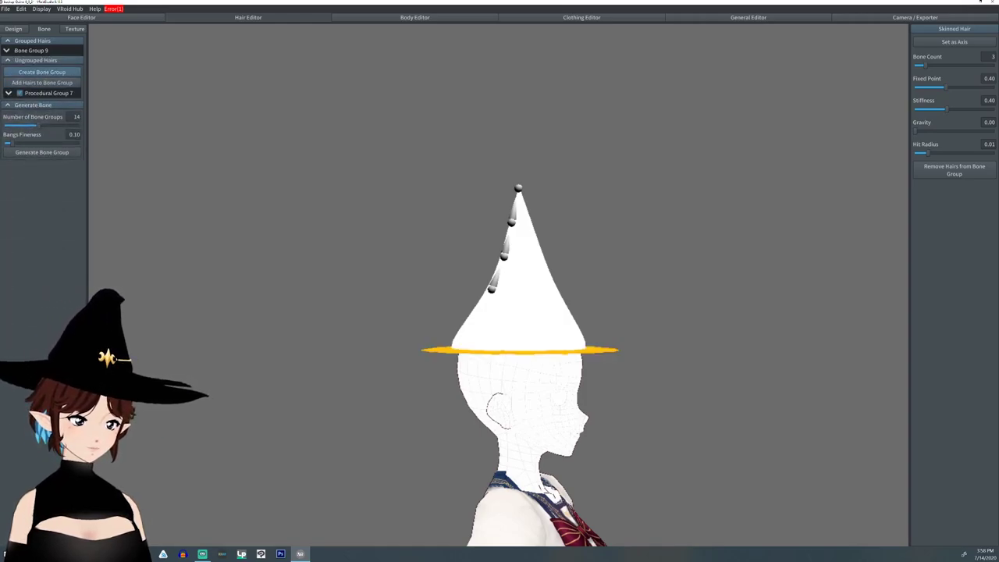
{"action": "left_click", "coordinate": [41, 72]}
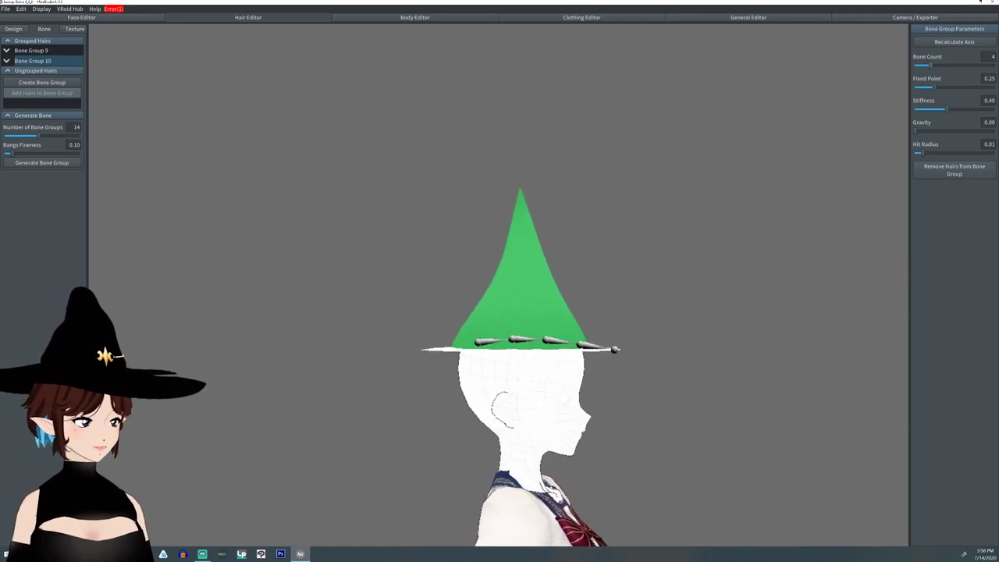
{"action": "left_click_drag", "start_coordinate": [930, 65], "coordinate": [963, 87]}
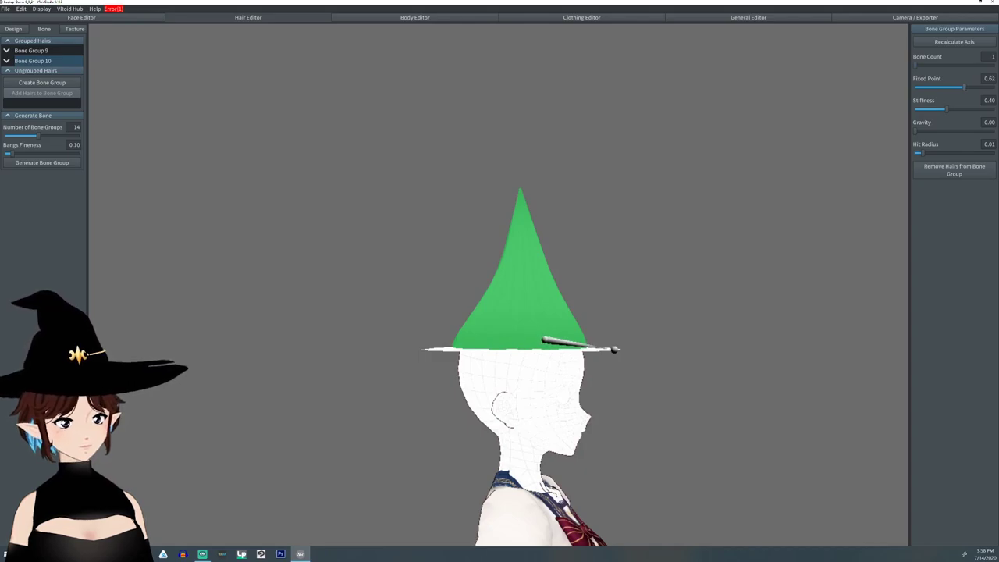
- Set the crown bone group's stiffness to 0.35 and gravity to 0.41, and preview how the crown bends
{"action": "left_click", "coordinate": [35, 50]}
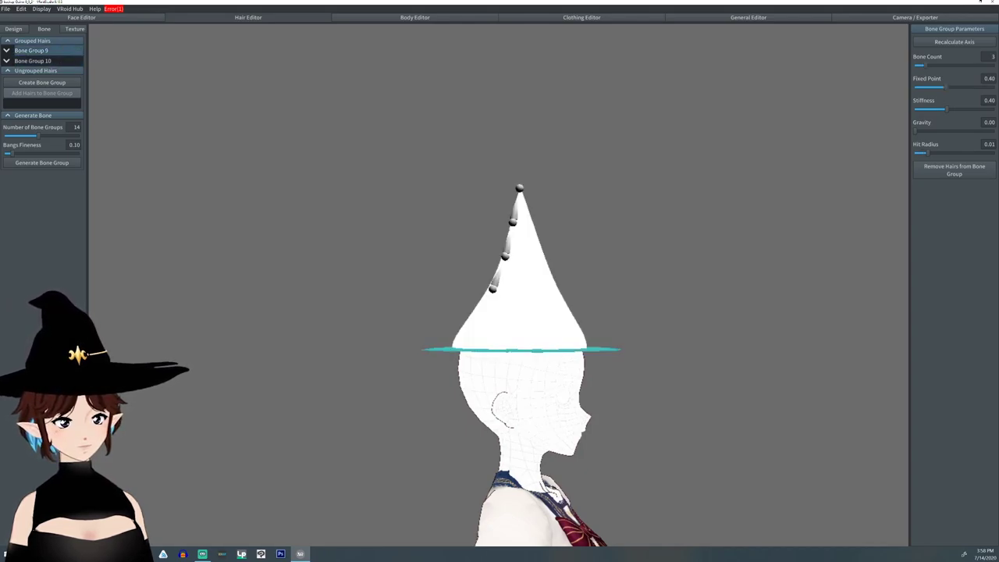
{"action": "left_click_drag", "start_coordinate": [947, 109], "coordinate": [947, 131]}
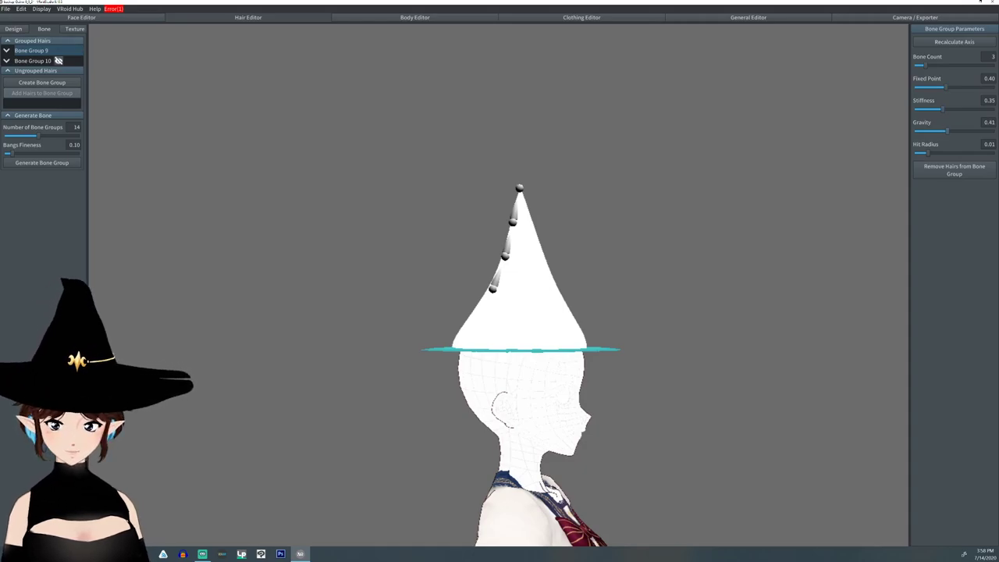
{"action": "left_click", "coordinate": [58, 60]}
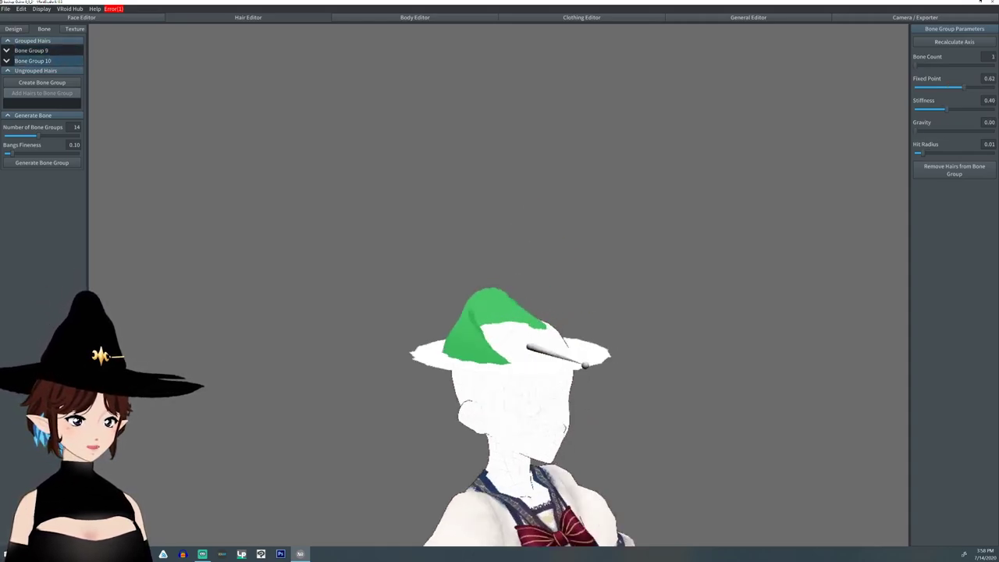
- Set the crown bone group to bone count 1, fixed point 0.58, stiffness 0.84 and gravity 0.12, and preview its bend
{"action": "left_click", "coordinate": [53, 50]}
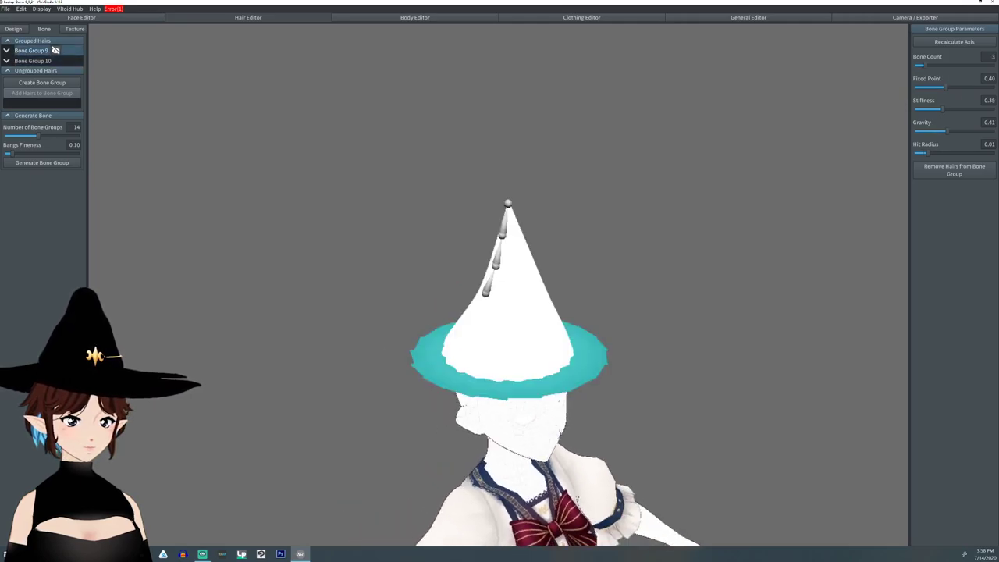
{"action": "left_click_drag", "start_coordinate": [925, 65], "coordinate": [960, 87]}
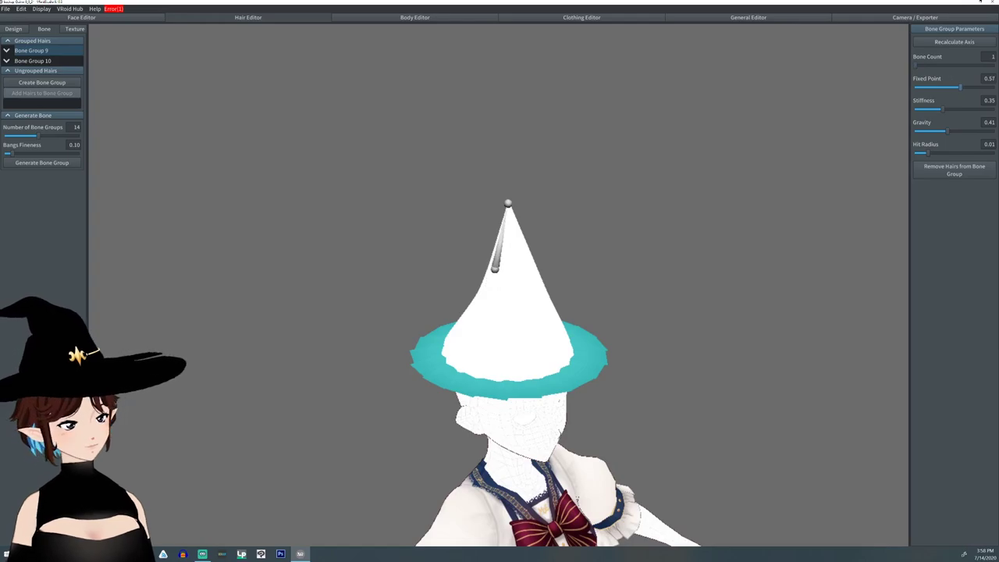
{"action": "left_click_drag", "start_coordinate": [948, 131], "coordinate": [982, 109]}
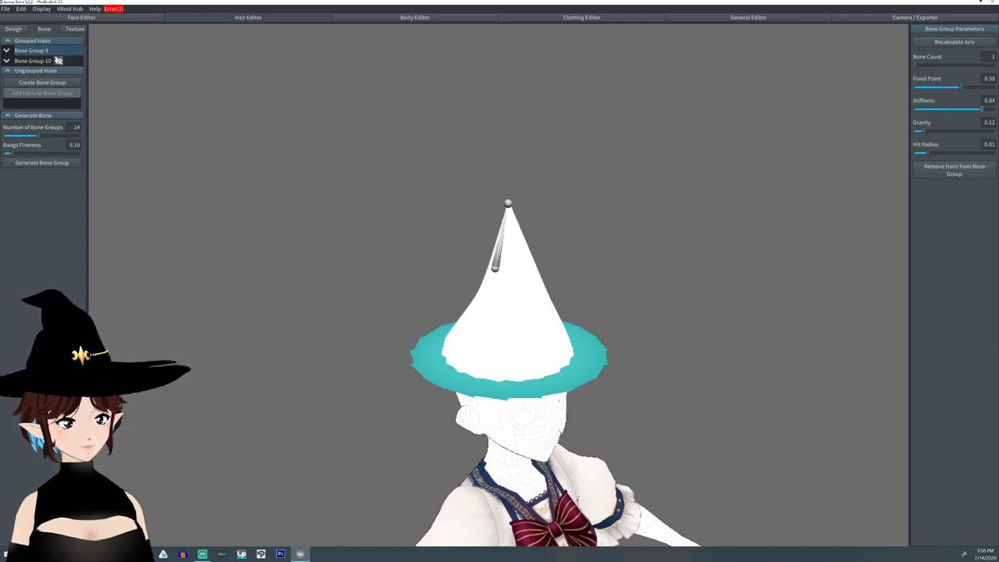
{"action": "left_click", "coordinate": [58, 60]}
{"action": "left_click", "coordinate": [32, 50]}
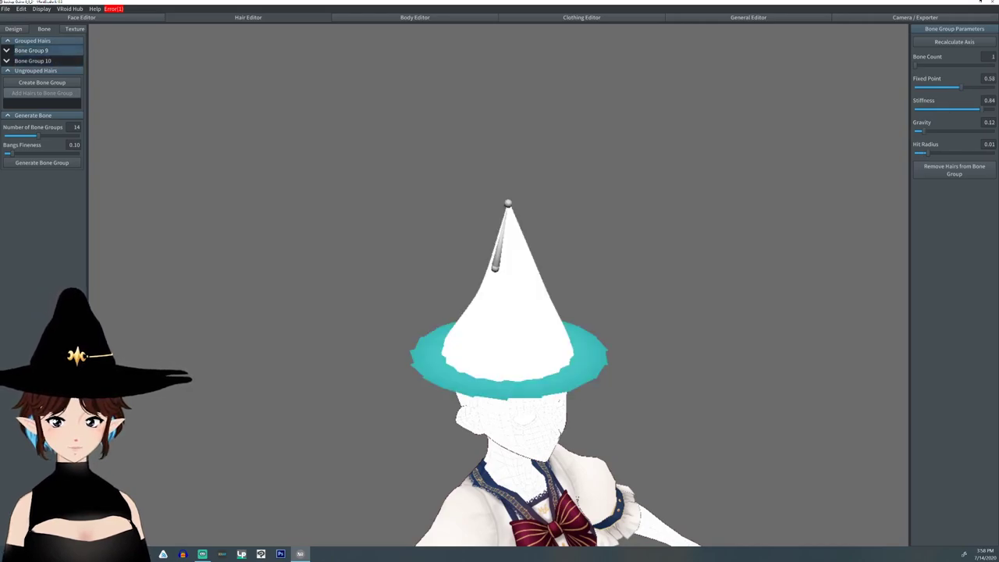
- Try gravity 0.33 on the crown bone group, preview the bend, and raise the gravity to 0.45
{"action": "left_click_drag", "start_coordinate": [919, 130], "coordinate": [938, 130]}
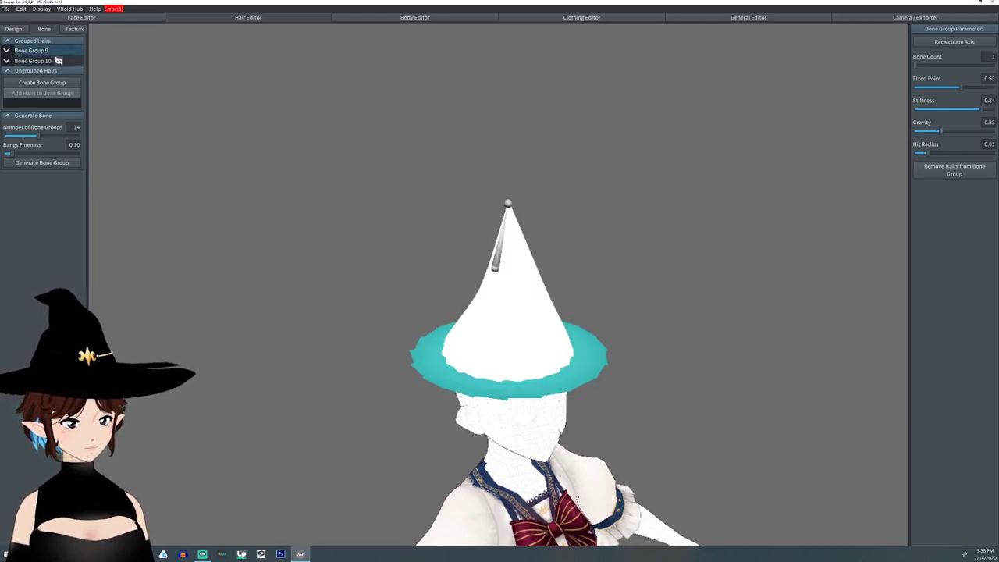
{"action": "left_click", "coordinate": [51, 60]}
{"action": "left_click", "coordinate": [55, 50]}
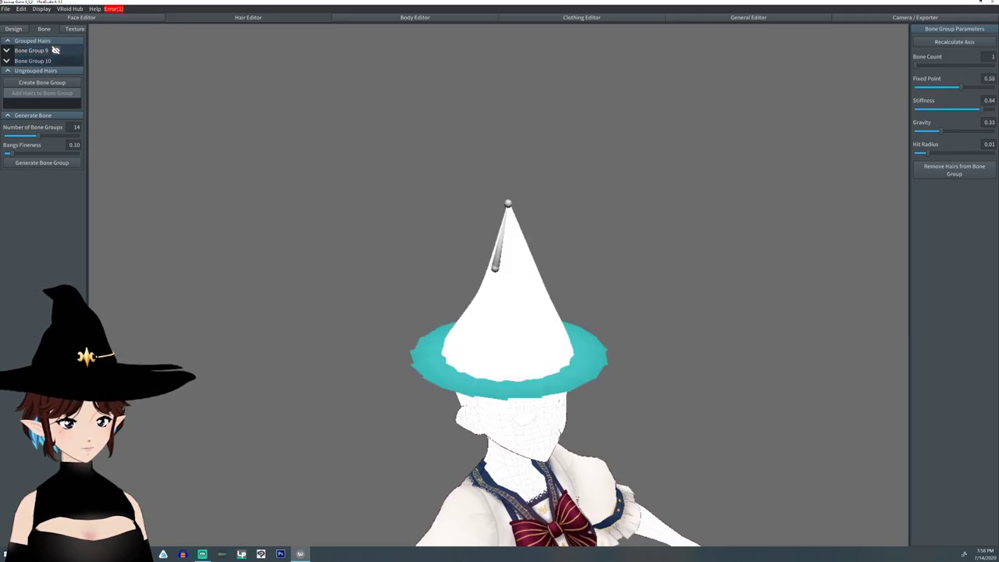
{"action": "left_click_drag", "start_coordinate": [940, 130], "coordinate": [950, 131]}
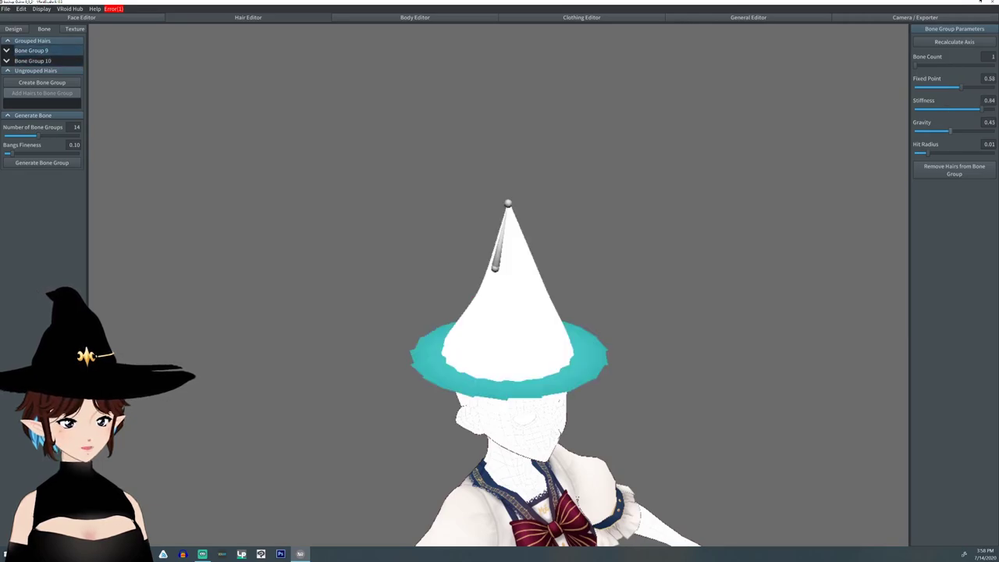
- Make a hair at the front of the crown the bone axis and set the crown's bone count to 2
{"action": "left_click", "coordinate": [534, 306]}
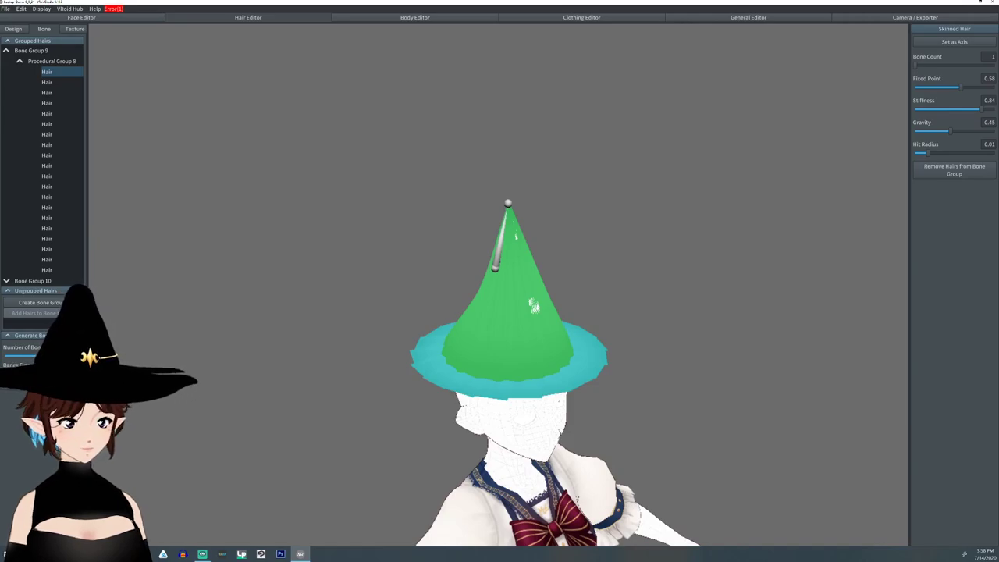
{"action": "left_click", "coordinate": [534, 306]}
{"action": "right_click_drag", "start_coordinate": [534, 306], "coordinate": [520, 410]}
{"action": "left_click", "coordinate": [521, 354]}
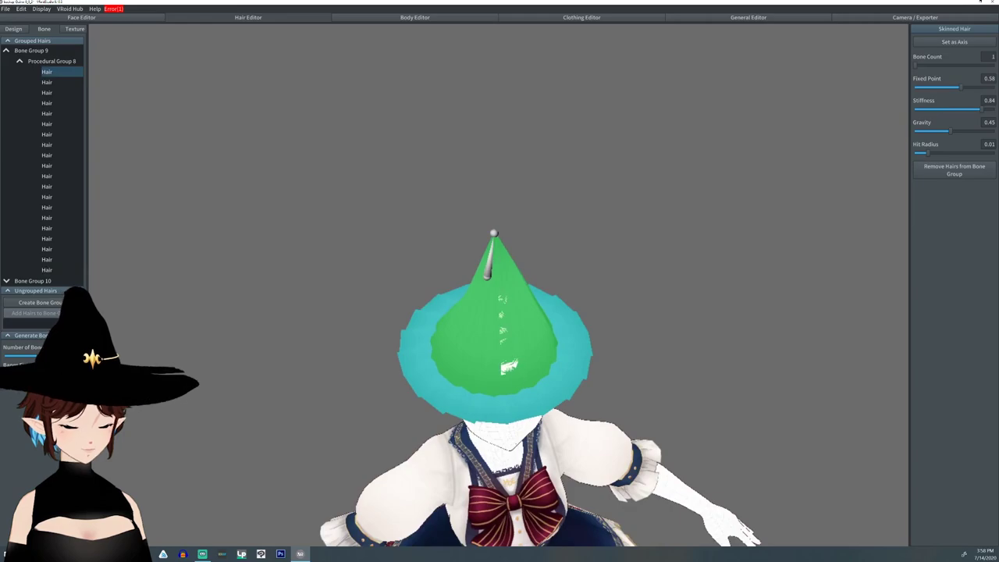
{"action": "left_click", "coordinate": [954, 43]}
{"action": "right_click_drag", "start_coordinate": [671, 304], "coordinate": [710, 237]}
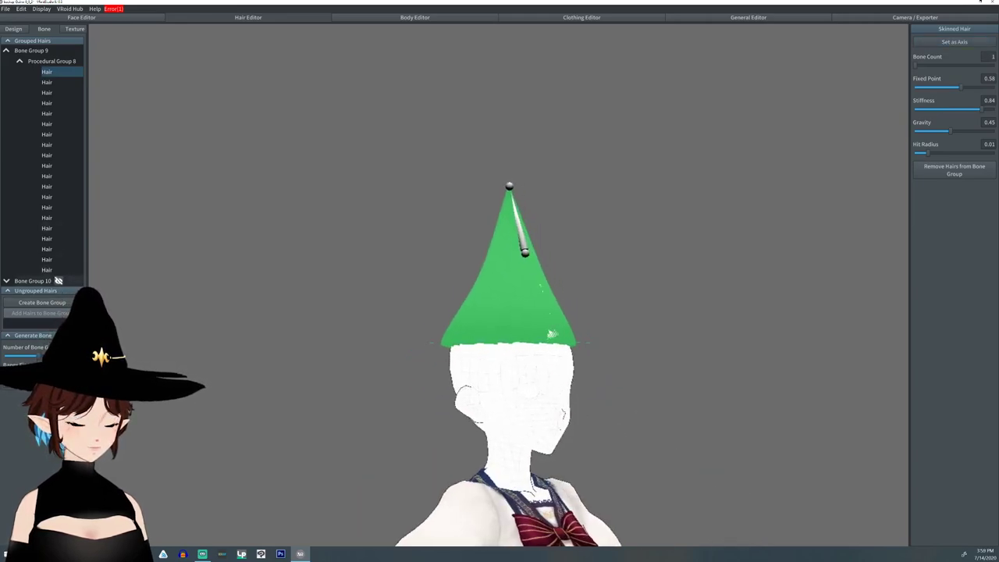
{"action": "left_click_drag", "start_coordinate": [915, 66], "coordinate": [920, 65]}
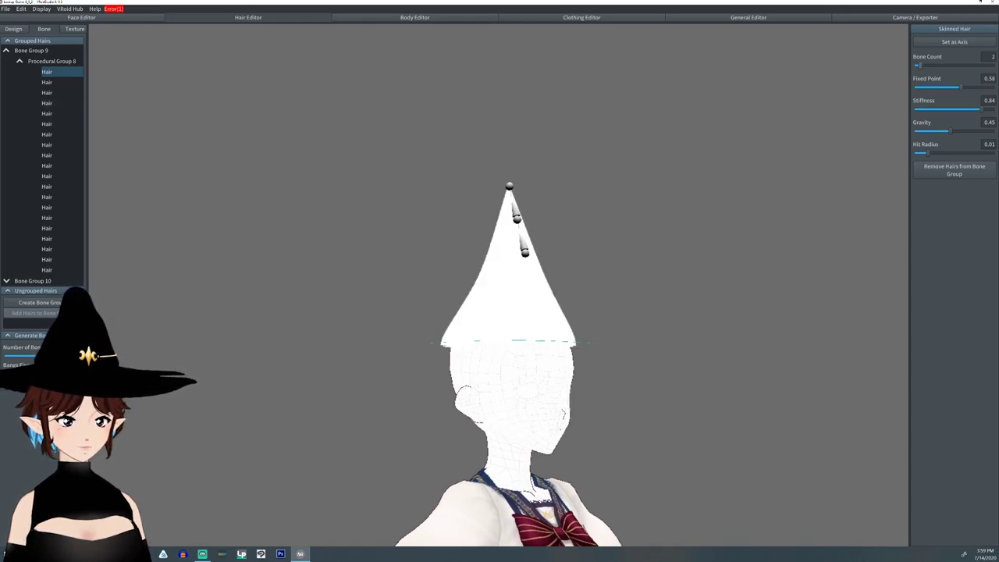
- Set the brim bone group's gravity to 0.12, stiffness to 0.28 and fixed point to 0.76, and check the brim's droop
{"action": "left_click", "coordinate": [57, 281]}
{"action": "right_click_drag", "start_coordinate": [671, 297], "coordinate": [730, 332]}
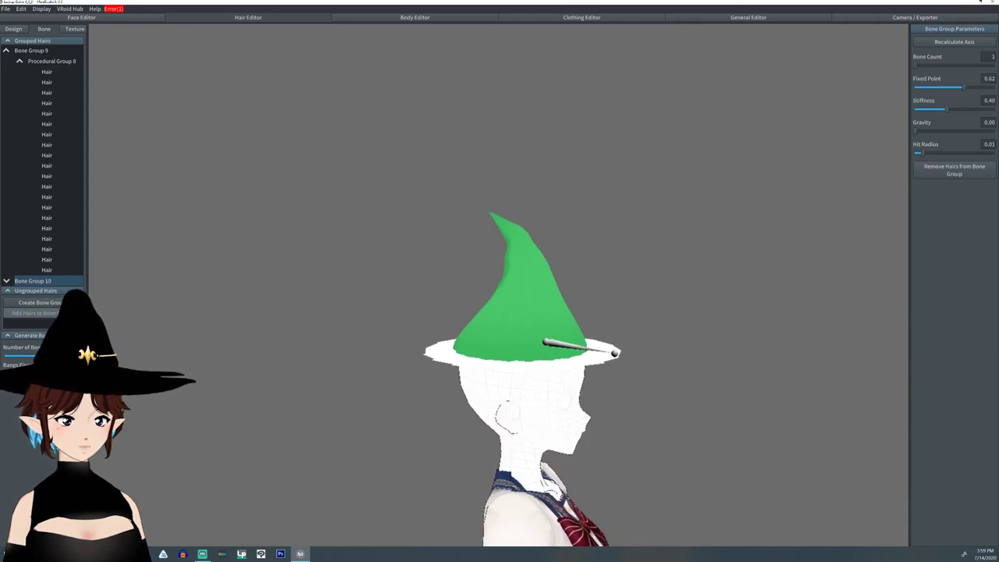
{"action": "left_click_drag", "start_coordinate": [915, 131], "coordinate": [975, 86]}
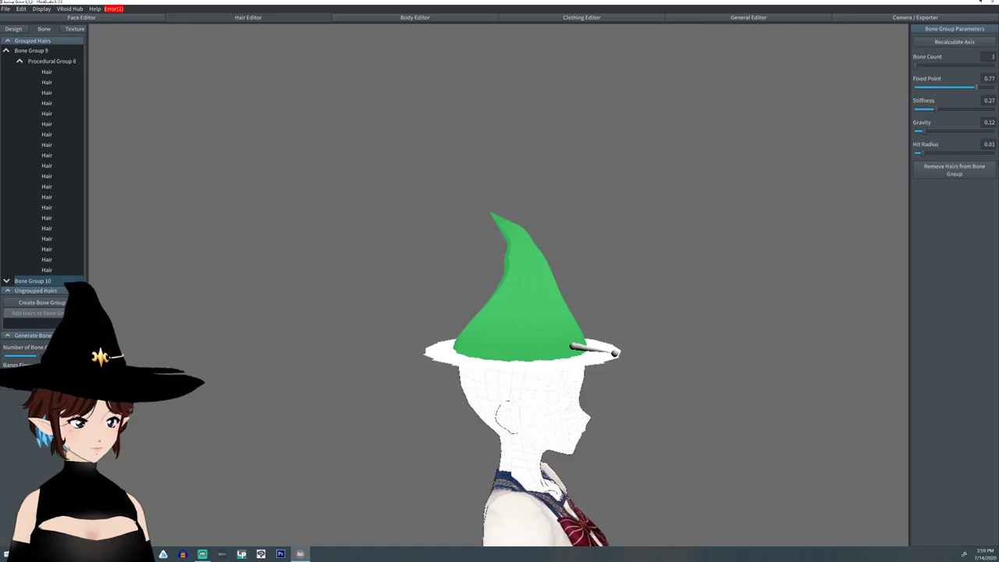
{"action": "left_click", "coordinate": [47, 51]}
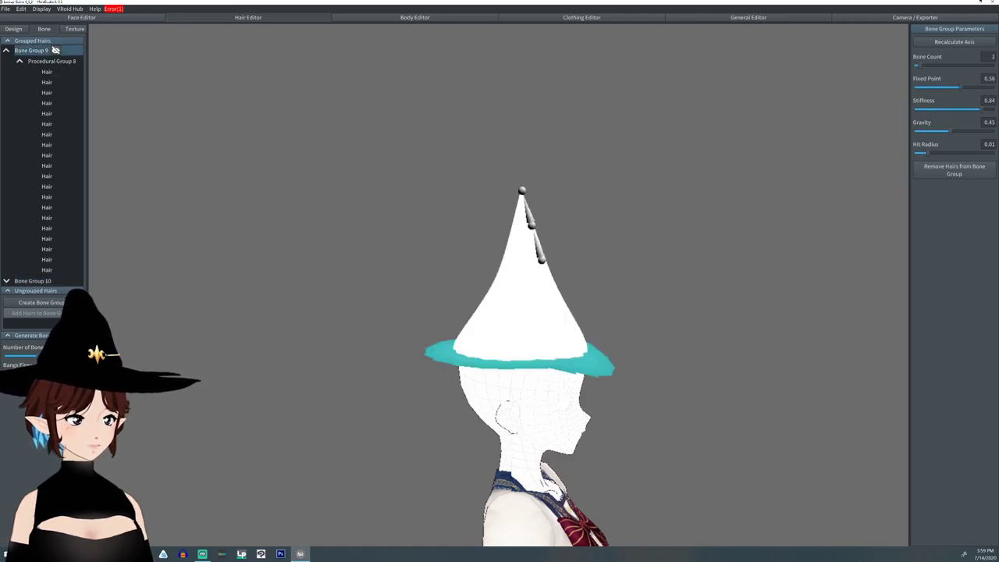
{"action": "right_click_drag", "start_coordinate": [562, 312], "coordinate": [406, 312]}
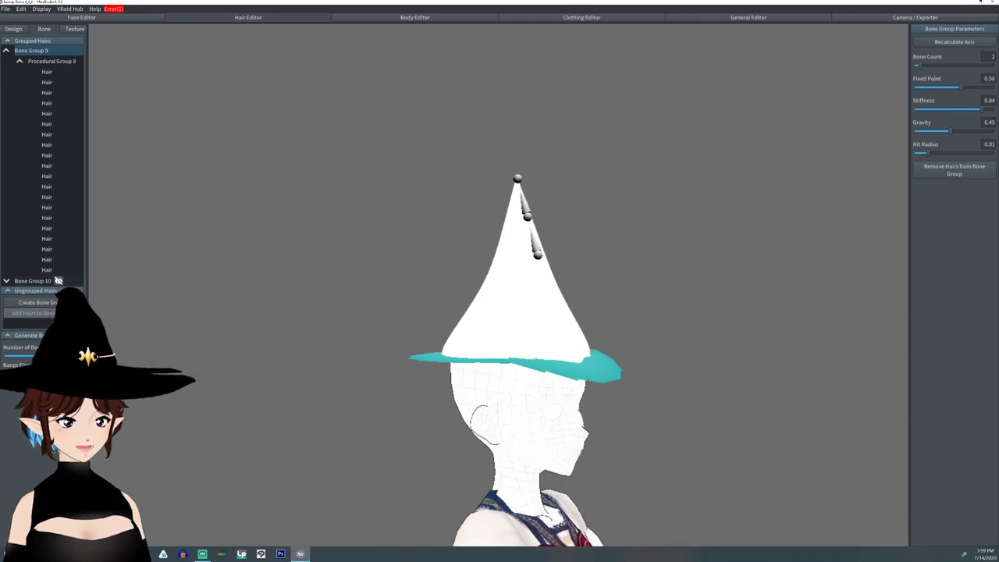
- Raise the brim bone group's stiffness to 0.81 and preview the brim's shape again
{"action": "left_click", "coordinate": [21, 281]}
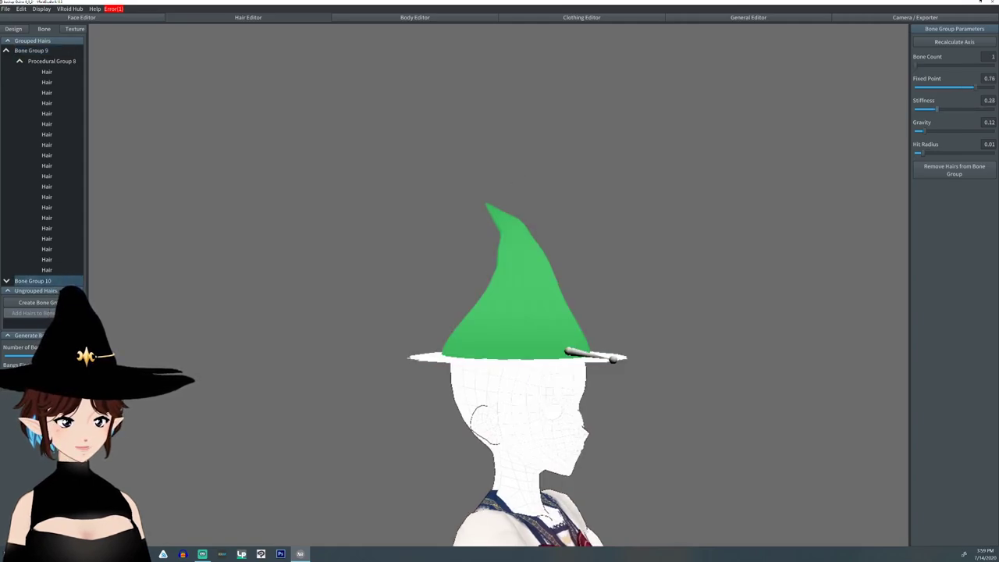
{"action": "left_click_drag", "start_coordinate": [937, 109], "coordinate": [977, 109]}
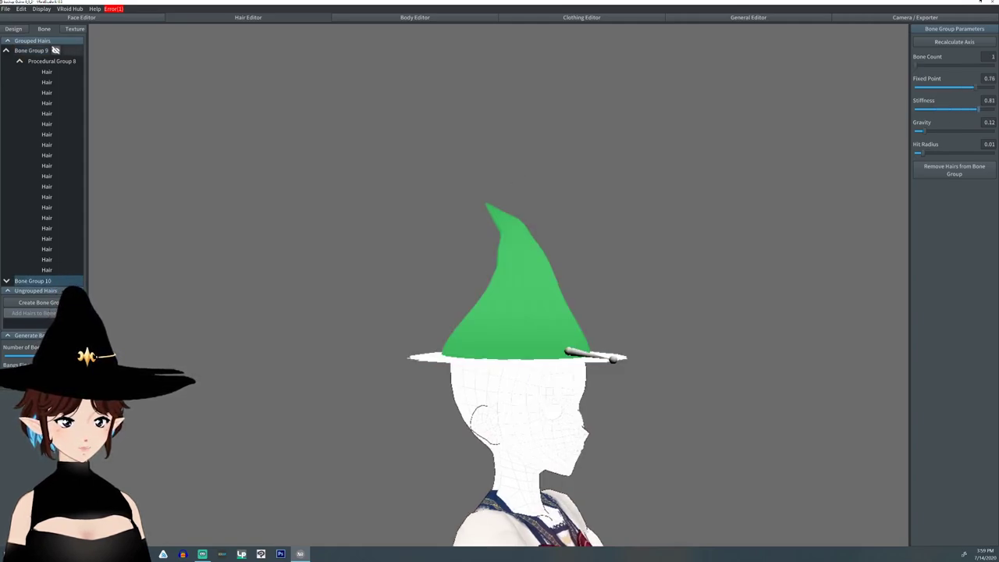
{"action": "left_click", "coordinate": [54, 50]}
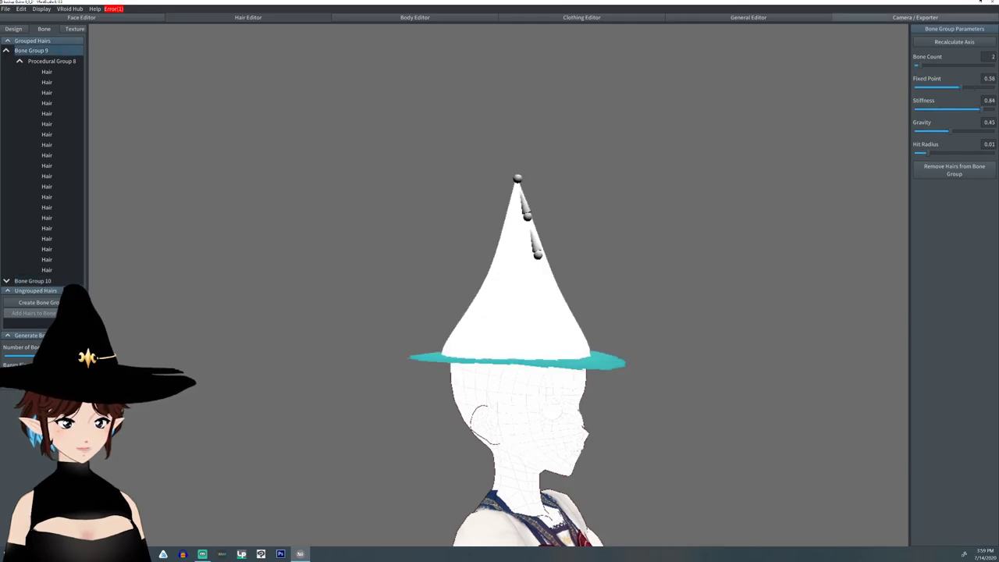
- Preview how the hat moves on the avatar in the Standby 3, Standby 2 and Walking animations
{"action": "left_click", "coordinate": [915, 17]}
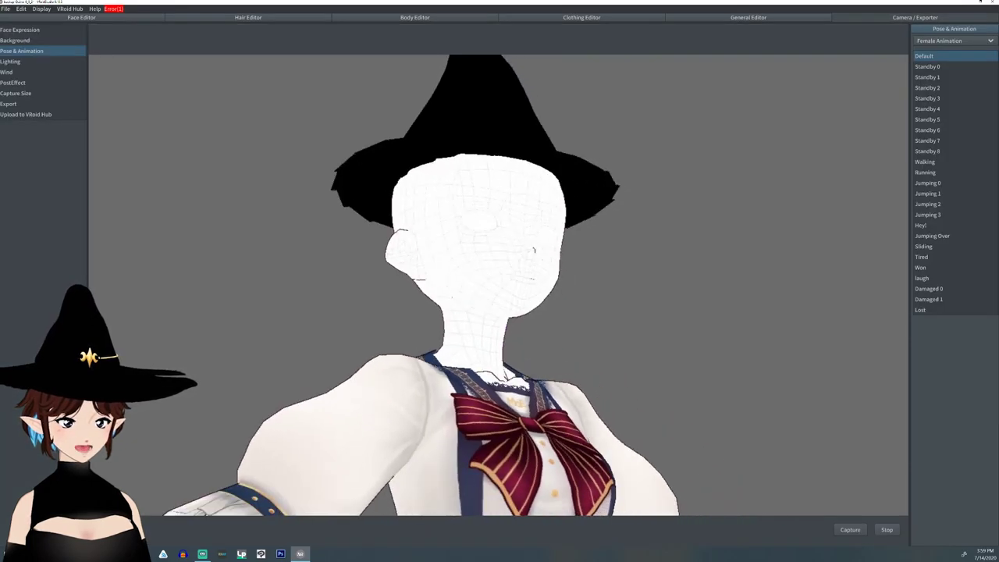
{"action": "middle_click_drag", "start_coordinate": [500, 305], "coordinate": [523, 381]}
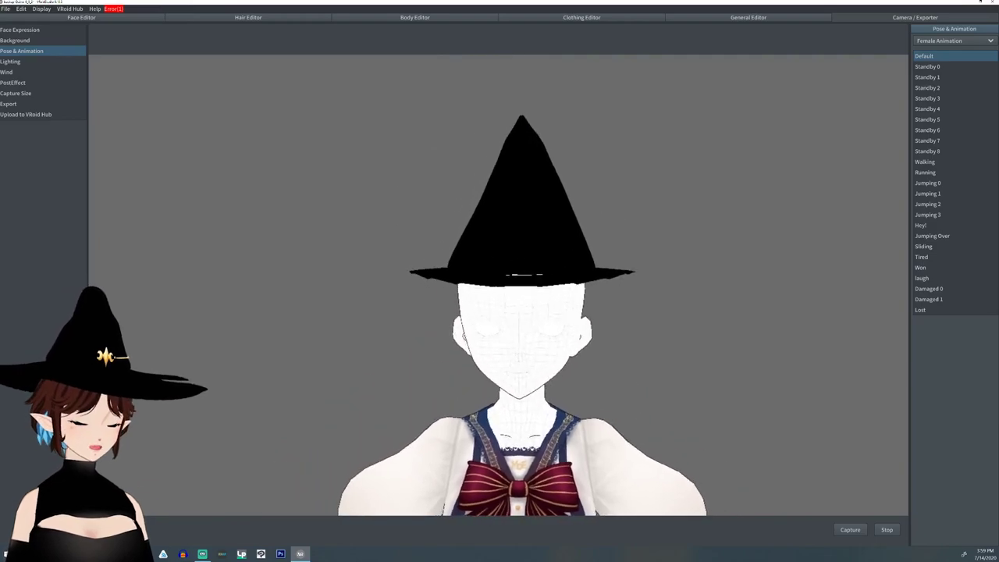
{"action": "left_click", "coordinate": [937, 98]}
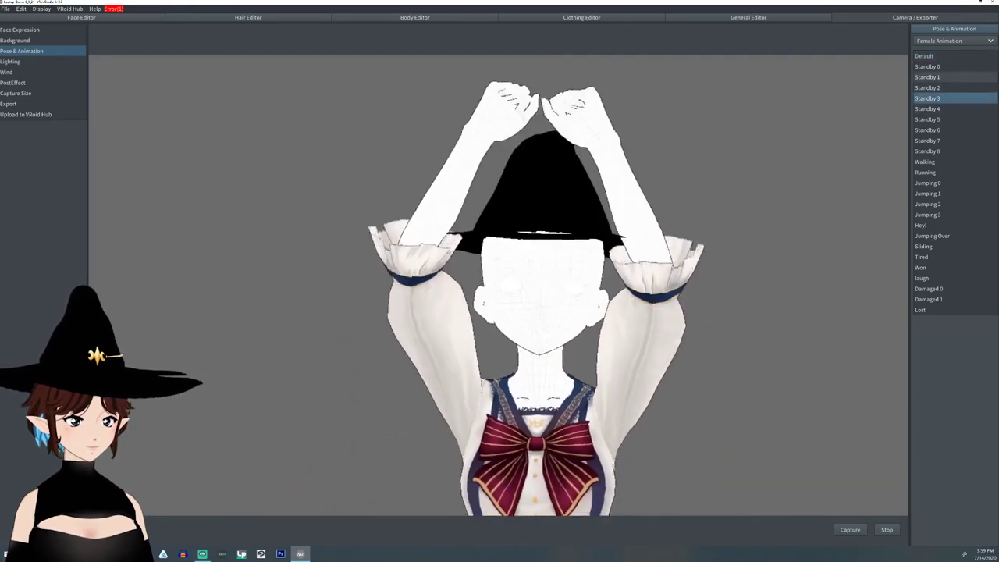
{"action": "left_click", "coordinate": [936, 87]}
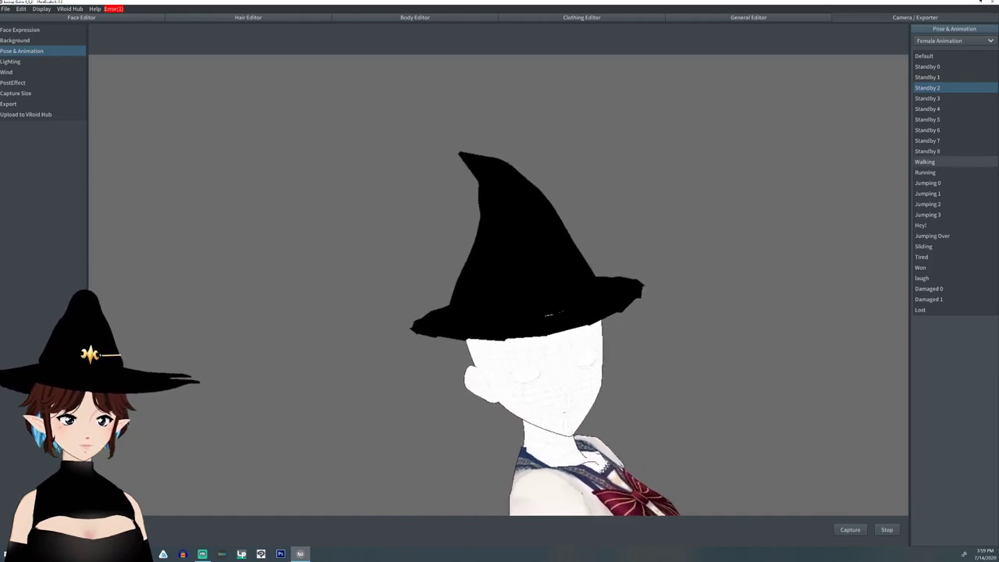
{"action": "left_click", "coordinate": [925, 162]}
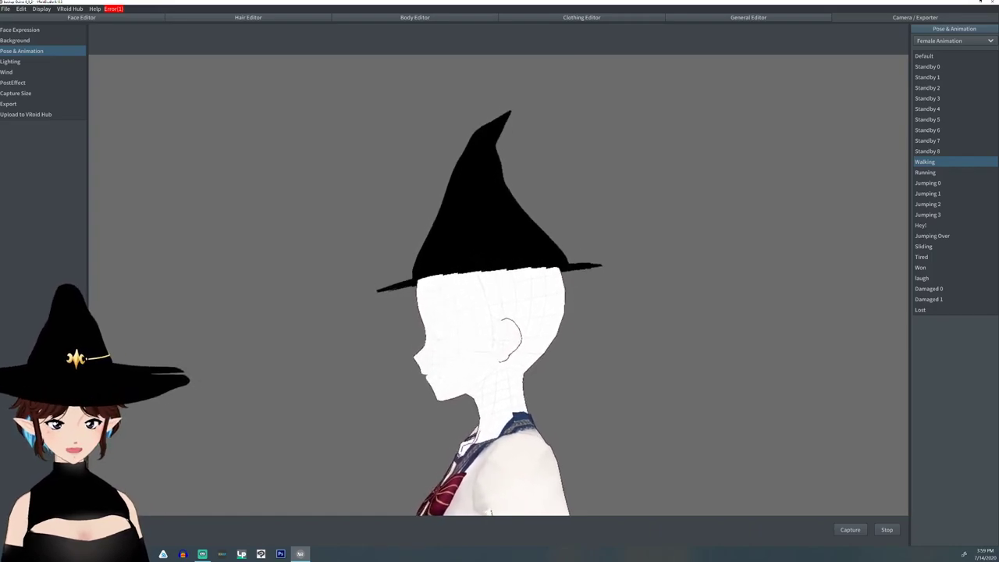
- Set the brim hair group's cross section to Diamond and check the hat from several angles in the Walking animation
{"action": "left_click", "coordinate": [248, 17]}
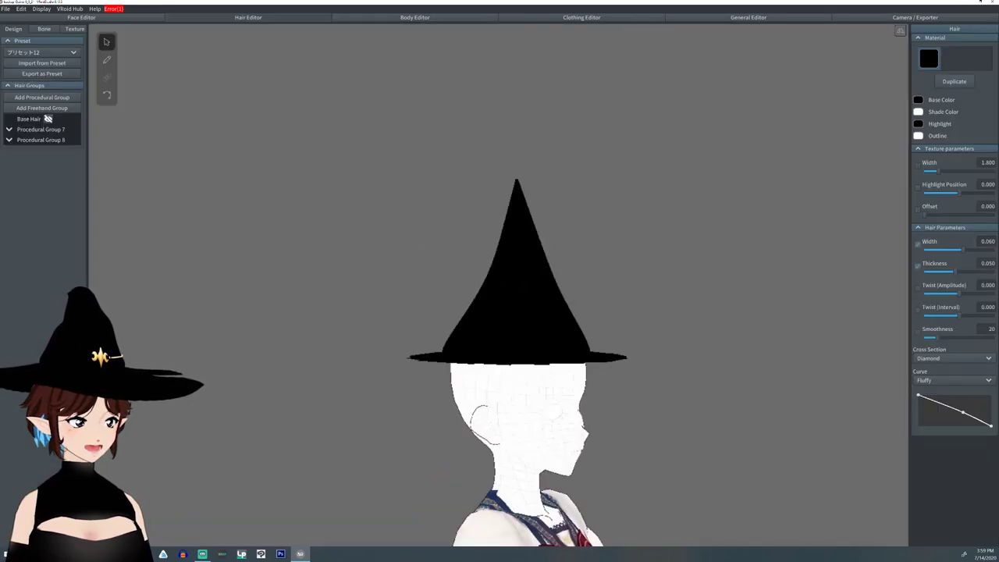
{"action": "left_click", "coordinate": [42, 129]}
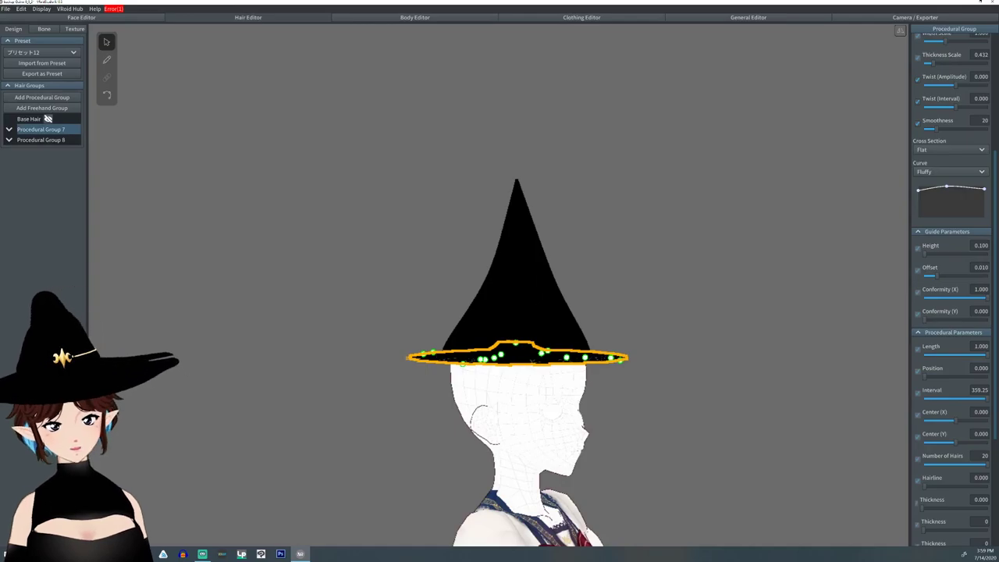
{"action": "left_click", "coordinate": [950, 149]}
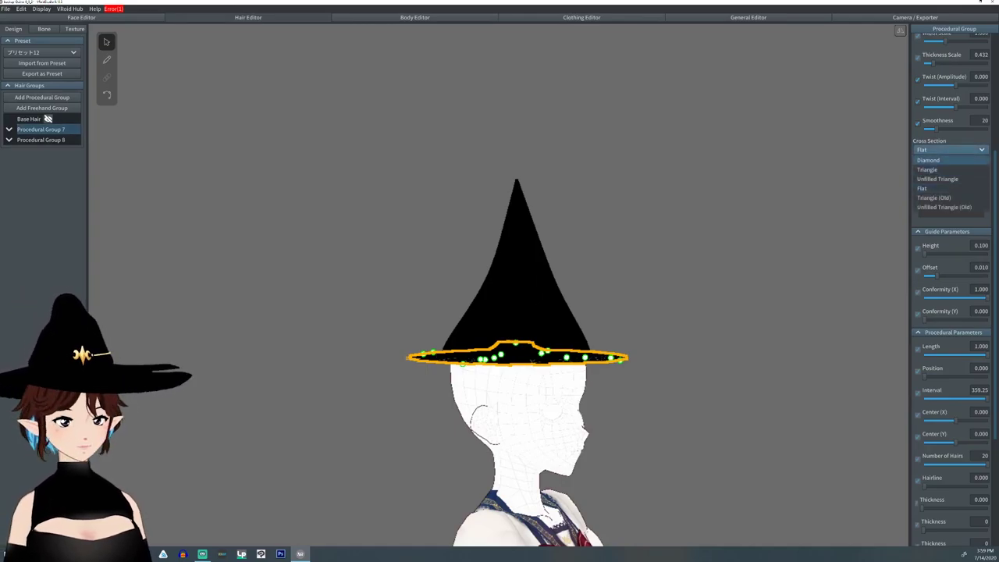
{"action": "left_click", "coordinate": [941, 160]}
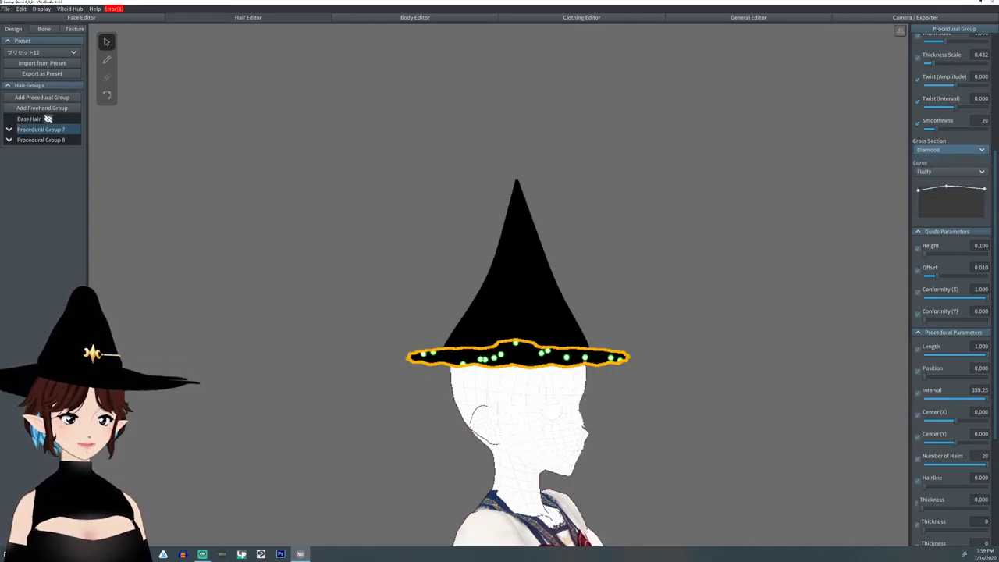
{"action": "right_click_drag", "start_coordinate": [702, 313], "coordinate": [545, 321]}
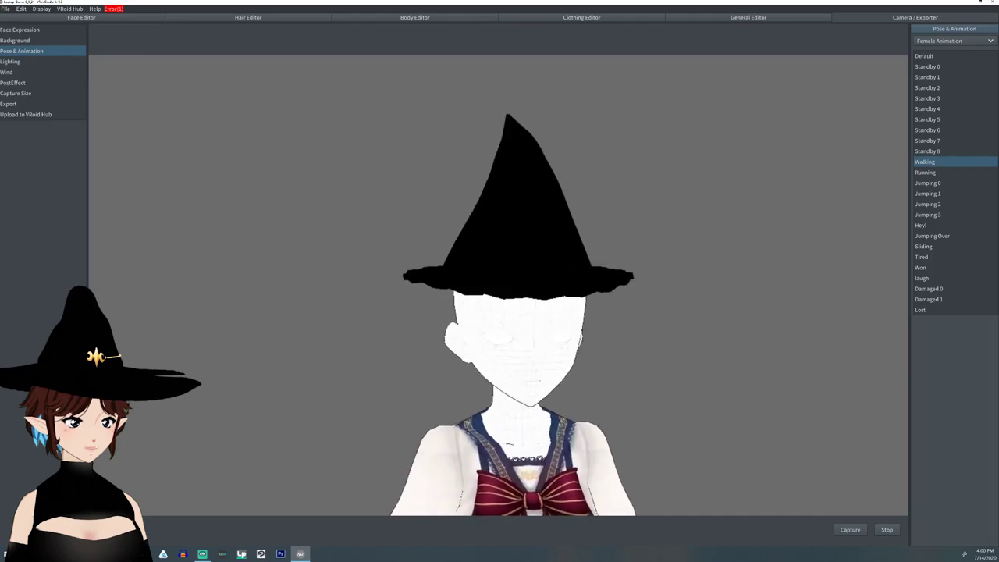
{"action": "right_click_drag", "start_coordinate": [515, 351], "coordinate": [359, 243]}
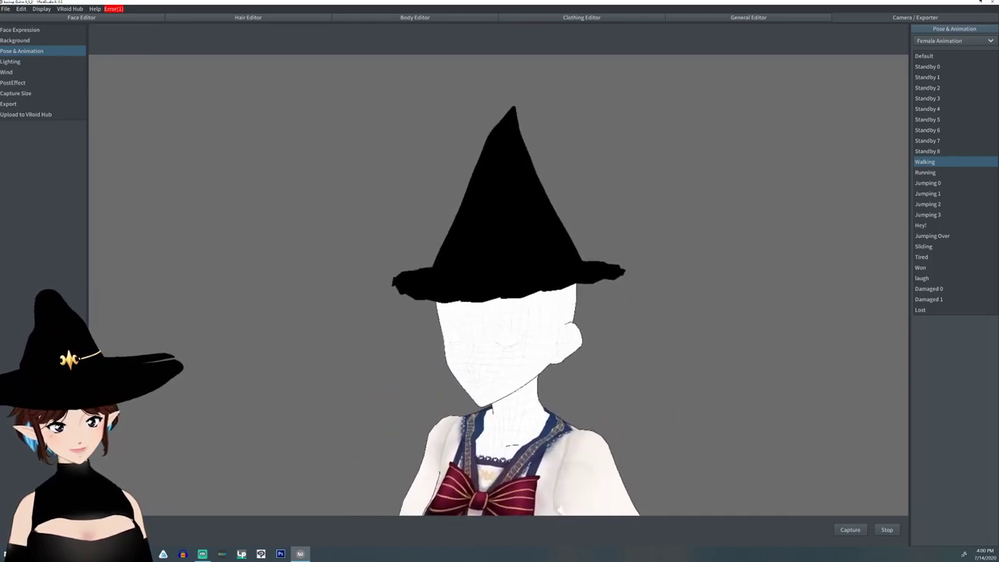